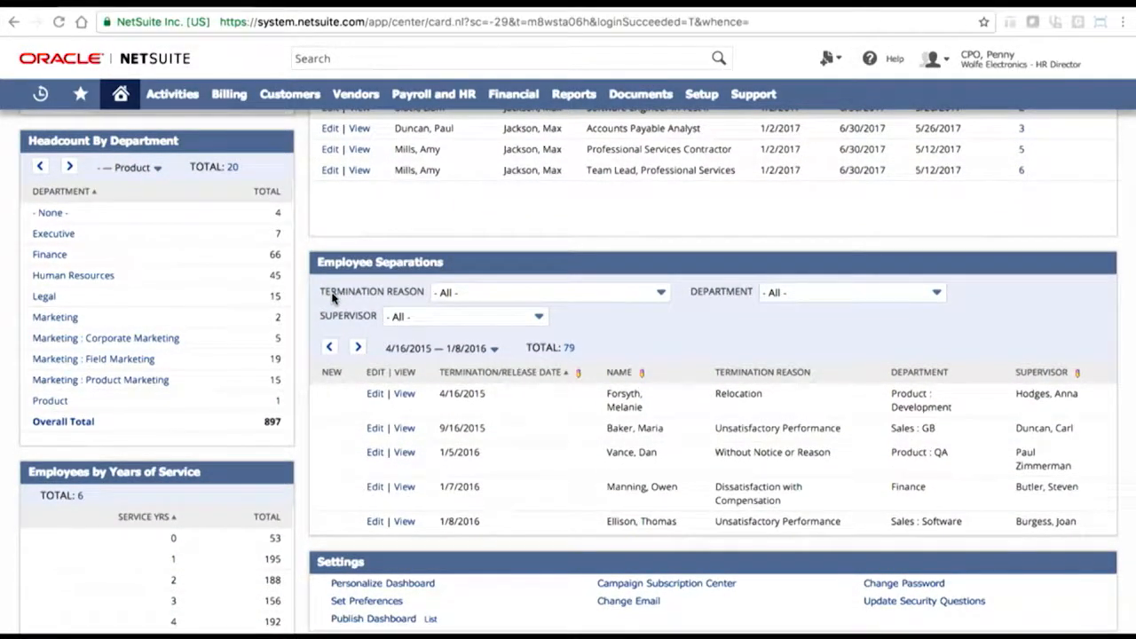
# - Open the Associate Software Engineer job from the Job Catalog and start a new job record
pyautogui.scroll(10, 332, 298)
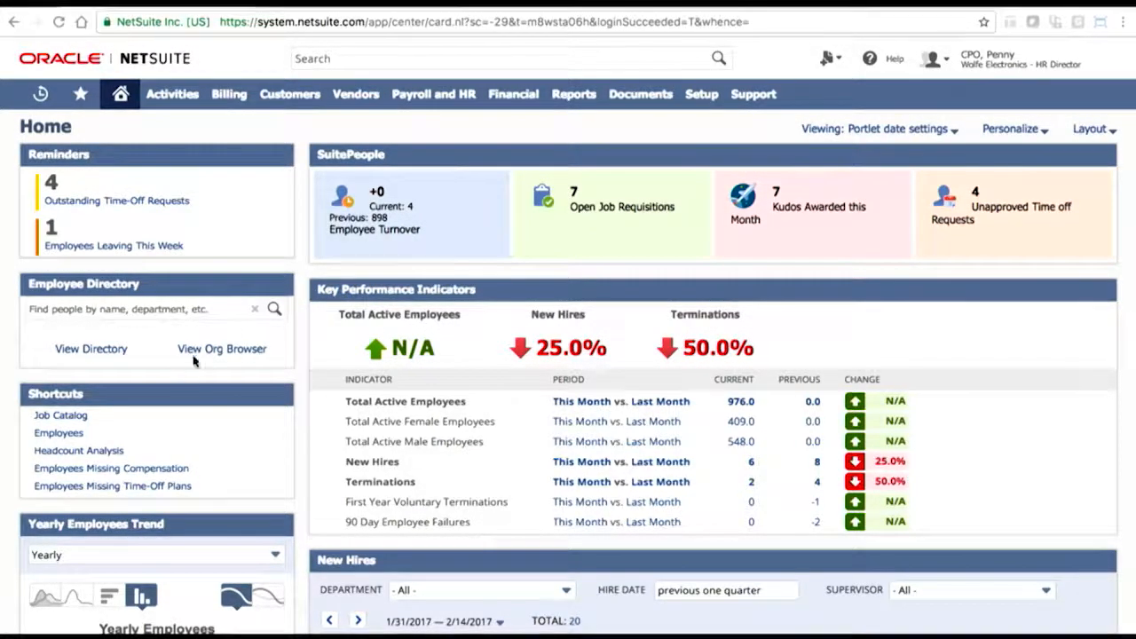
pyautogui.click(84, 419)
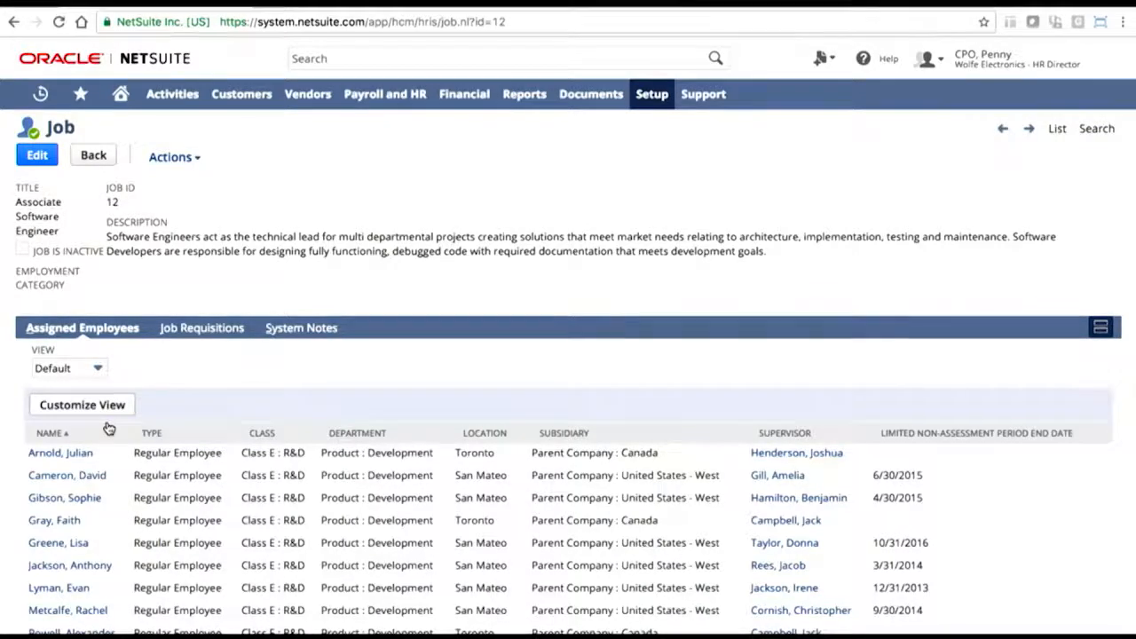
pyautogui.moveTo(182, 157)
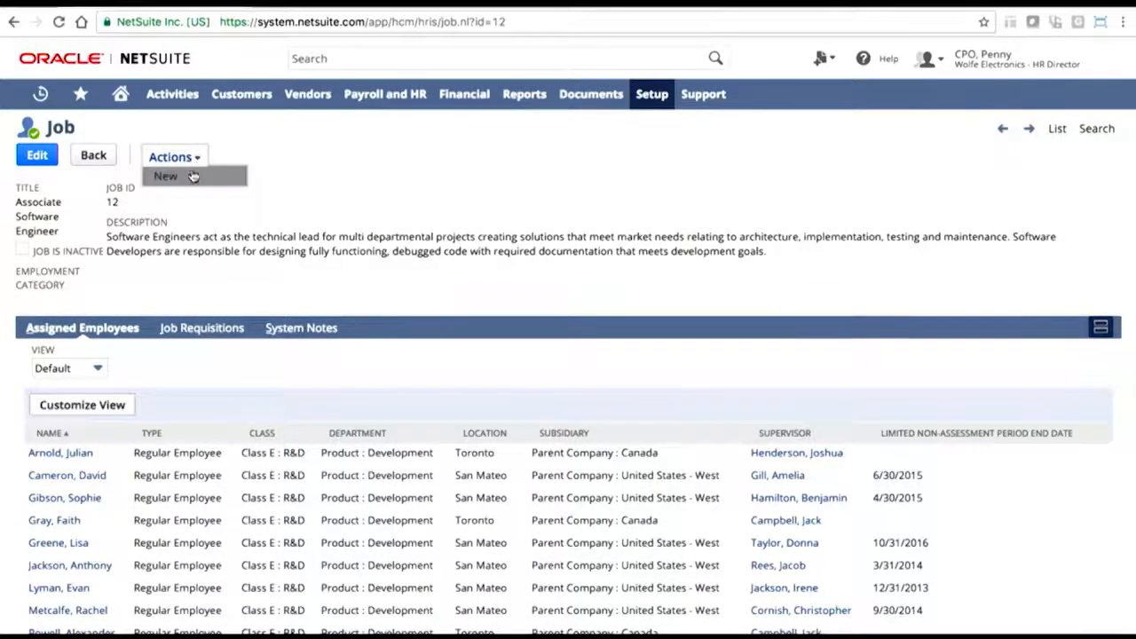
pyautogui.click(193, 175)
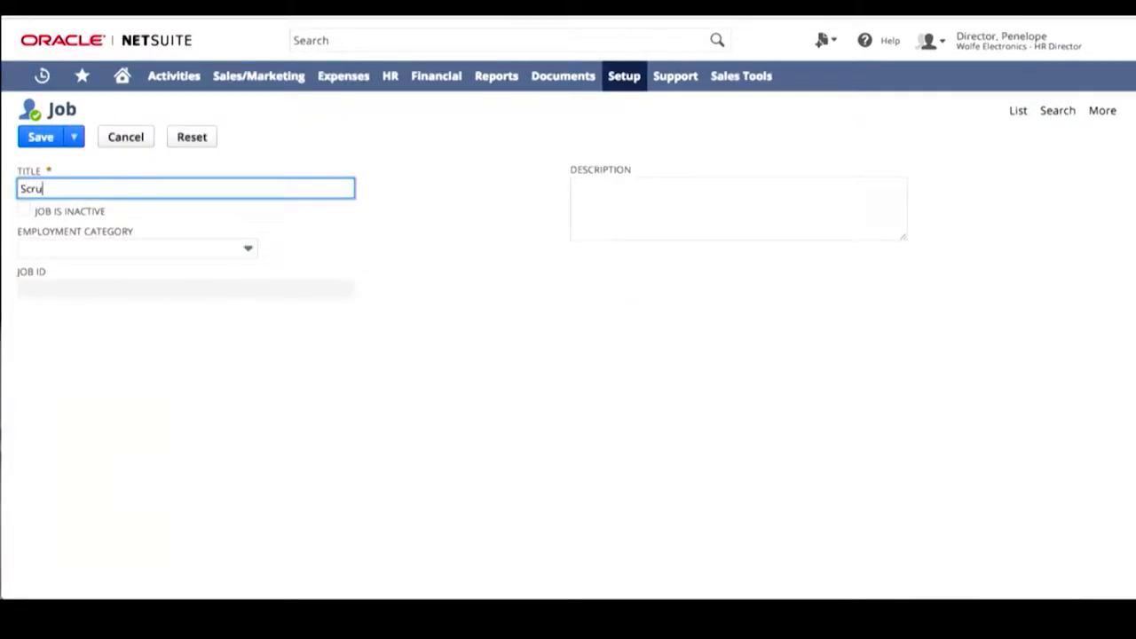
# - Title the new job Scrum Master and set its employment category to Full-time
pyautogui.write('crum Master')
pyautogui.press('Tab')
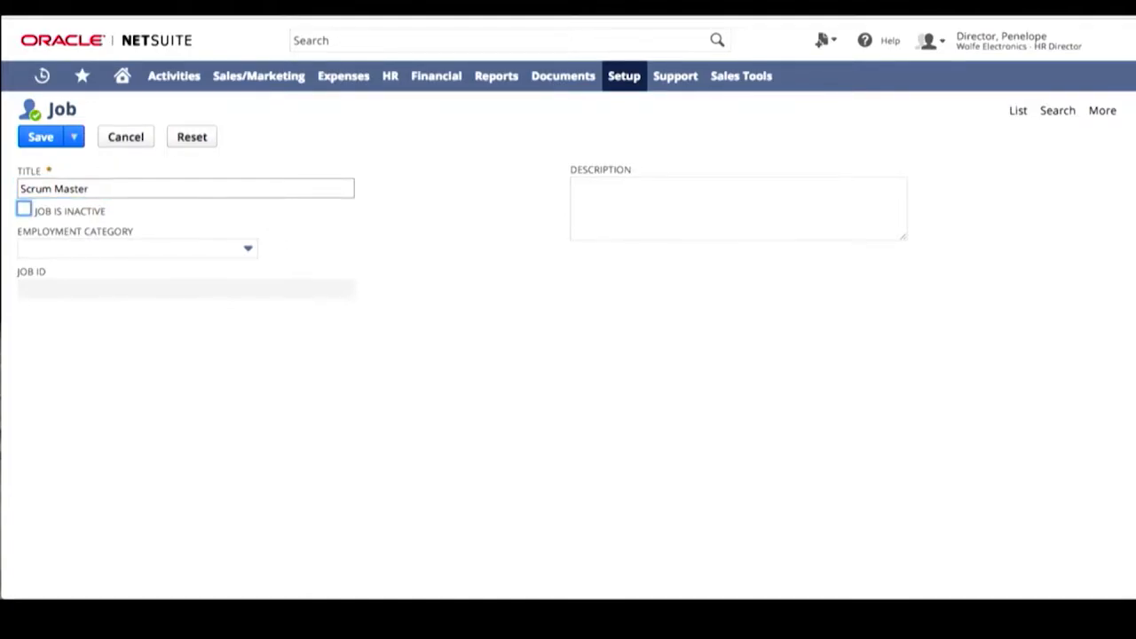
pyautogui.click(158, 257)
pyautogui.click(147, 291)
# - Paste the prepared Scrum Master text into the job's description
pyautogui.click(688, 209)
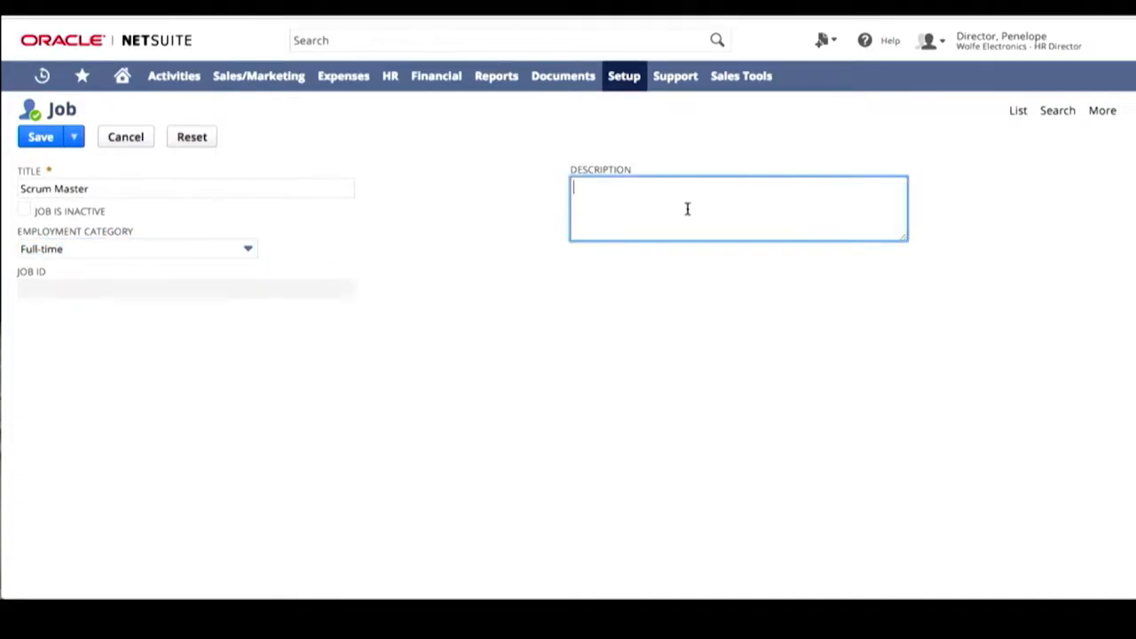
pyautogui.hotkey('ctrl', 'v')
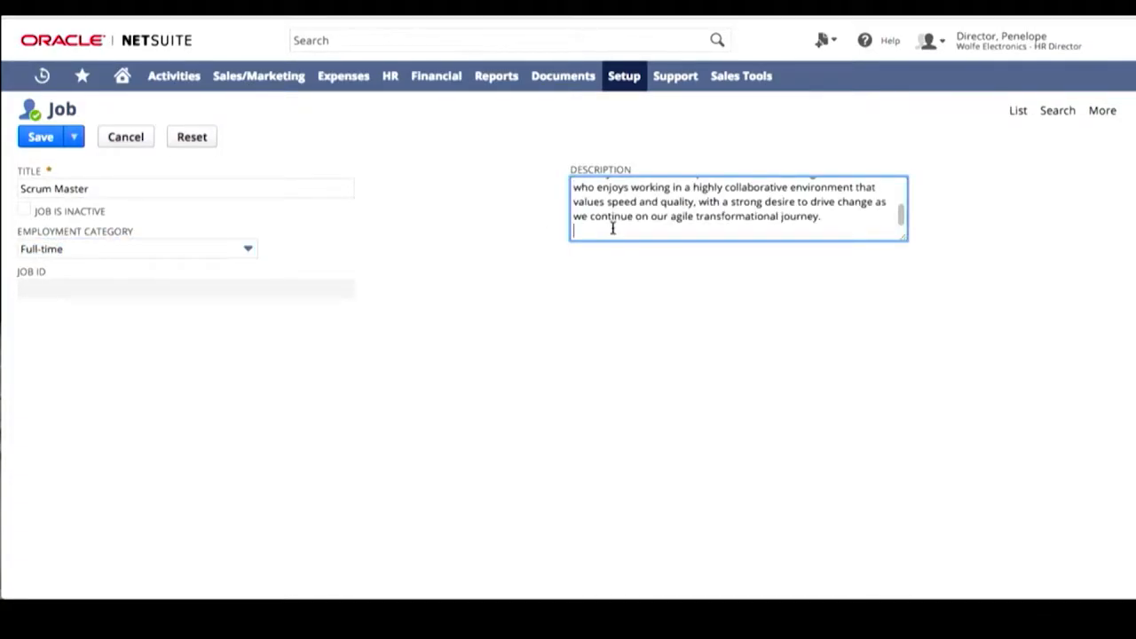
pyautogui.scroll(2, 615, 218)
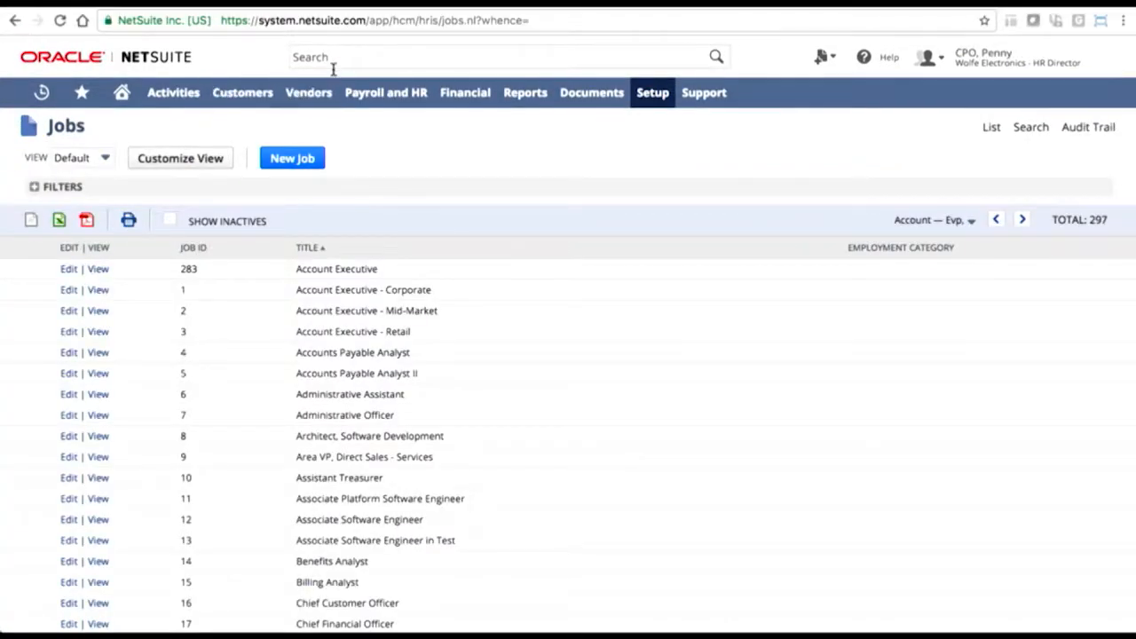
# - Find the Software Engineer II employee by first name with the "emp:" search prefix and open the employee's record
pyautogui.click(347, 57)
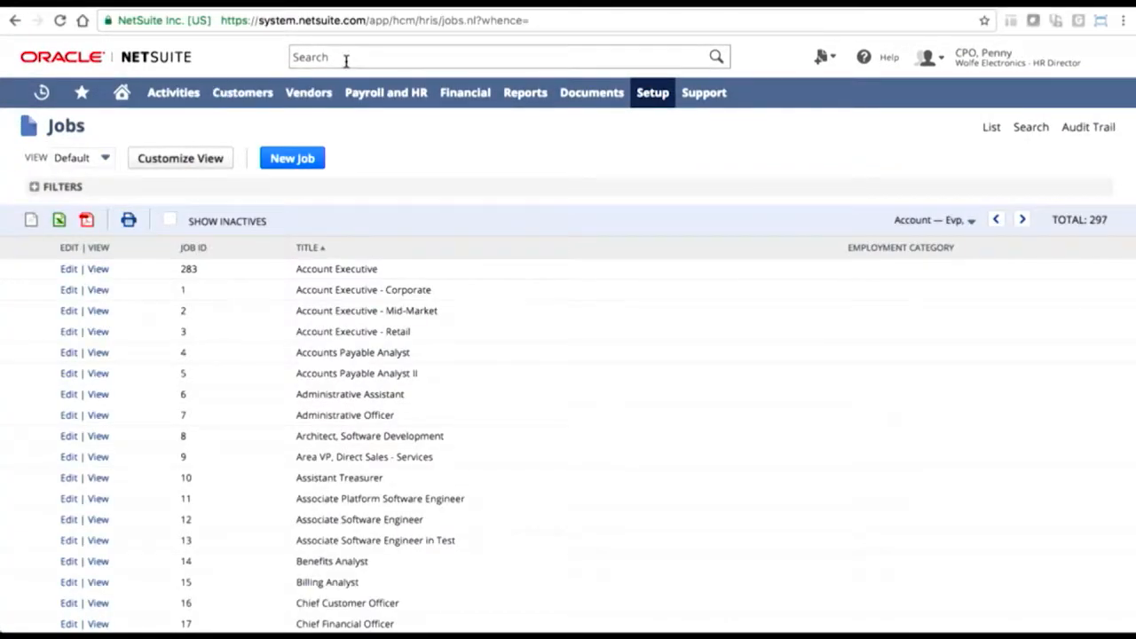
pyautogui.write('emp')
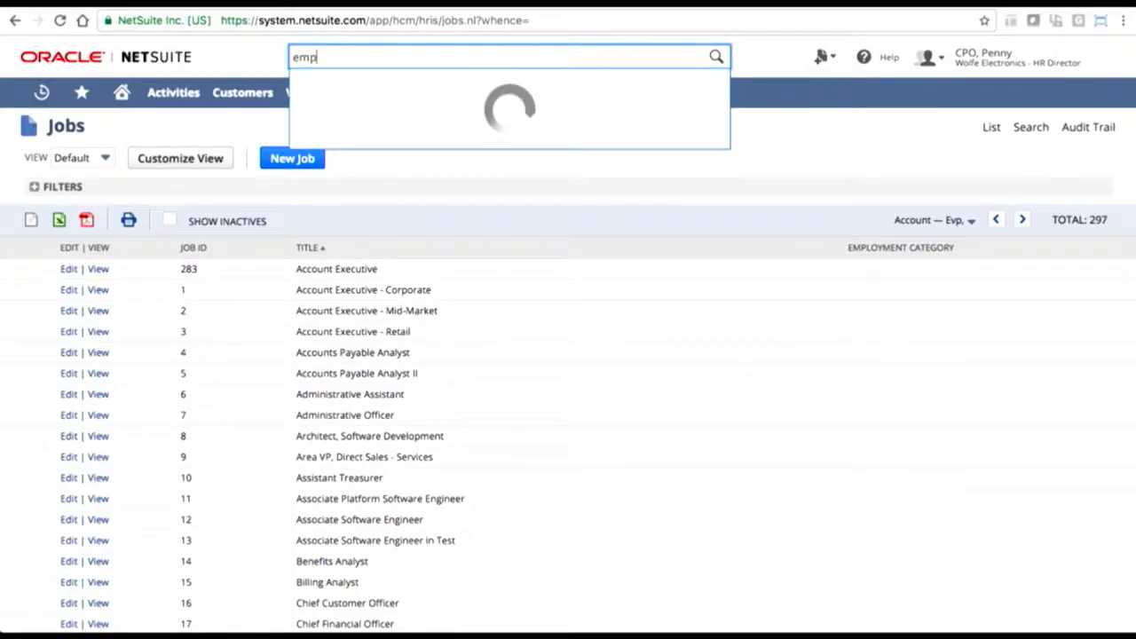
pyautogui.write(': emily')
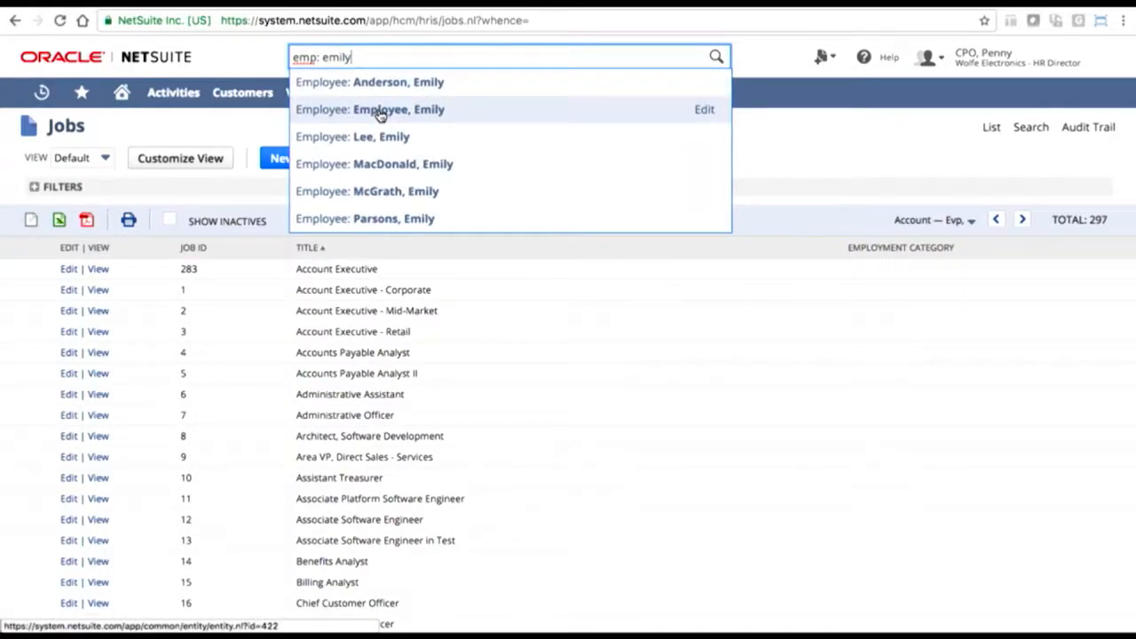
pyautogui.click(380, 115)
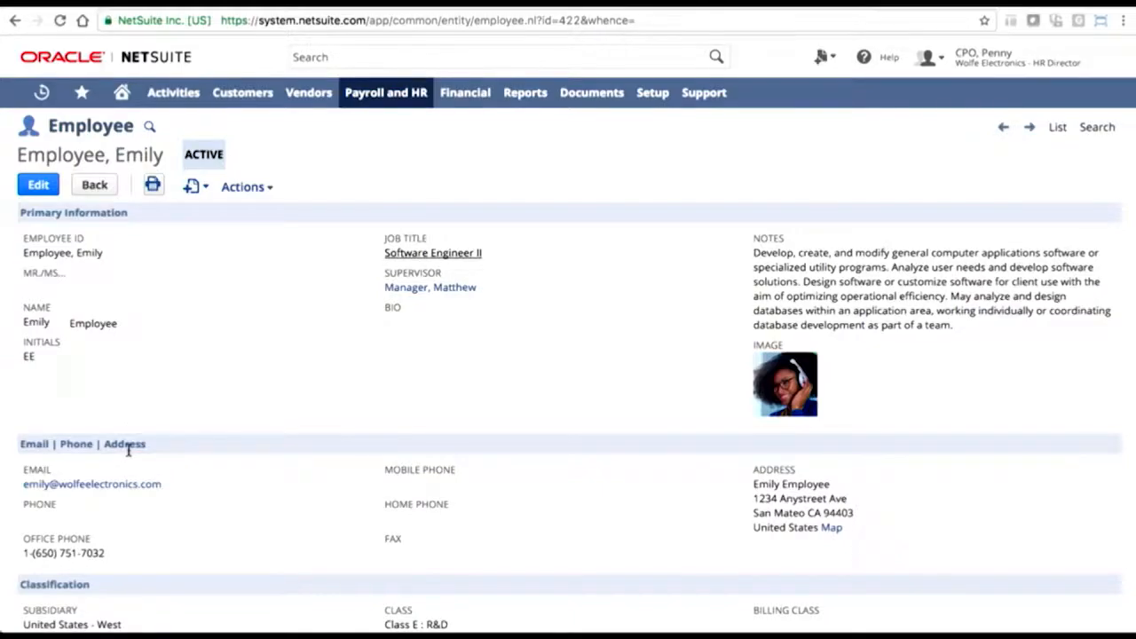
# - Review the employee's contact and classification details and the Human Resources information down to position and job
pyautogui.scroll(-3, 129, 452)
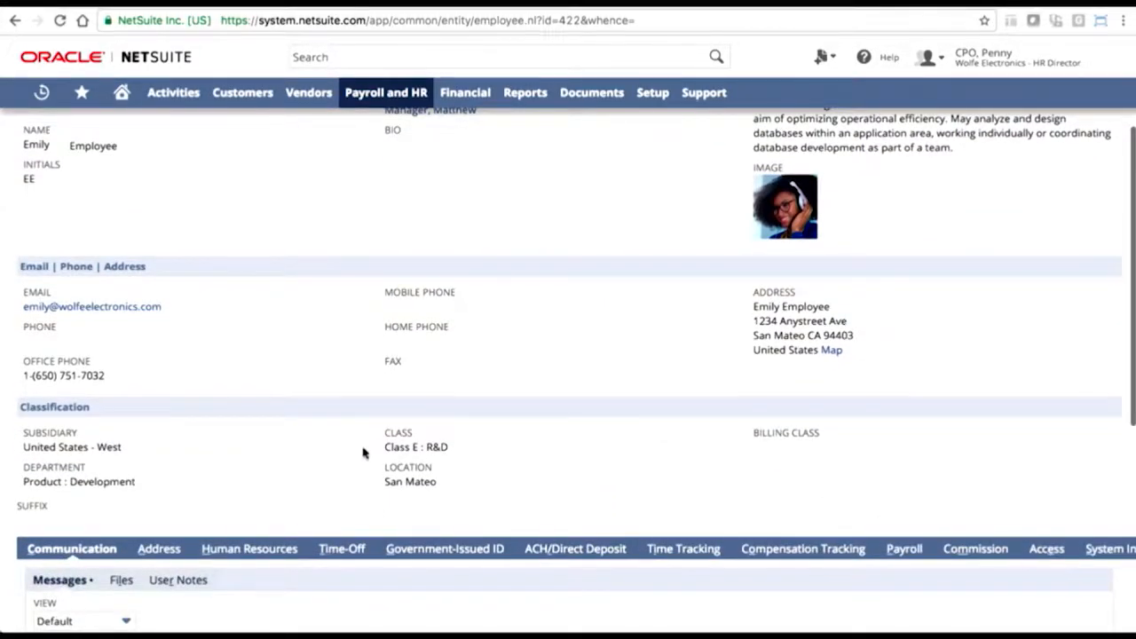
pyautogui.scroll(-3, 293, 480)
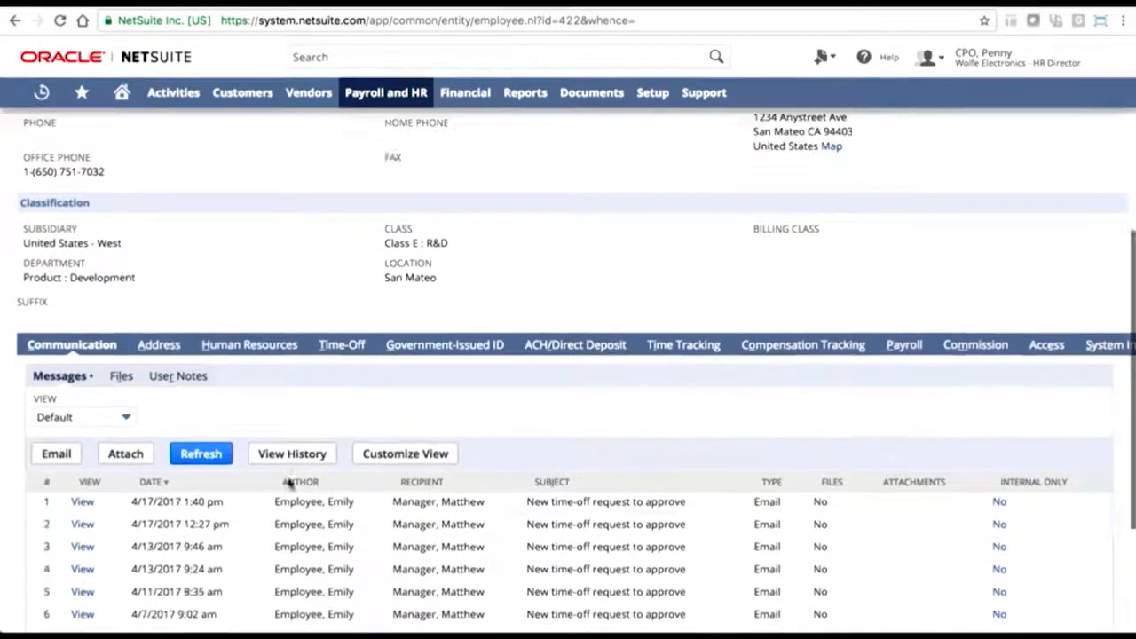
pyautogui.scroll(-3, 289, 482)
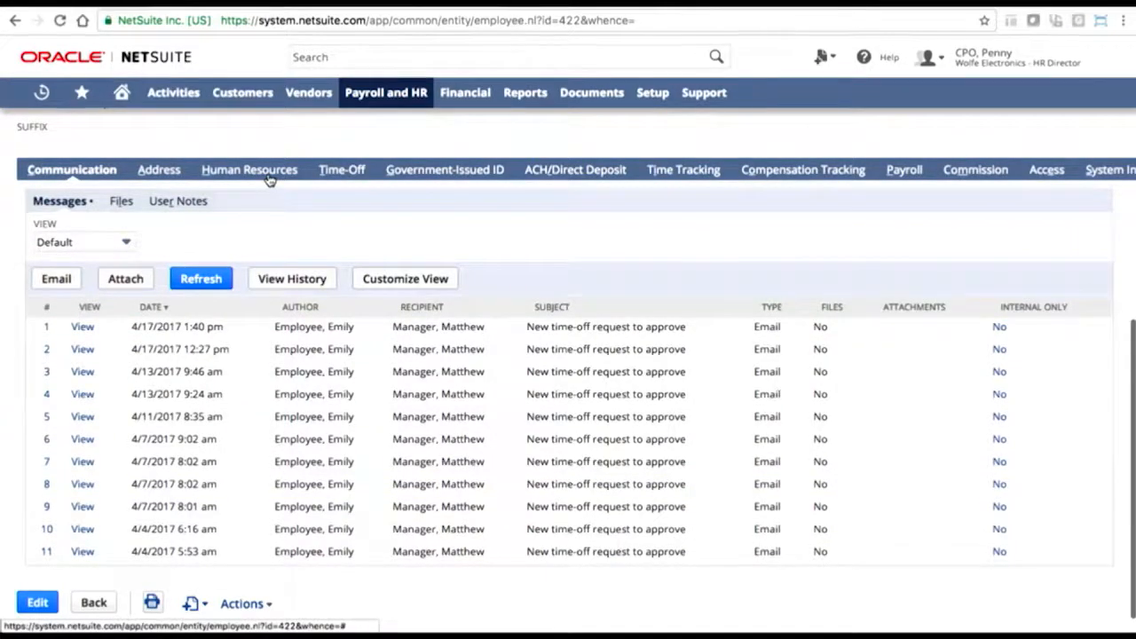
pyautogui.click(266, 173)
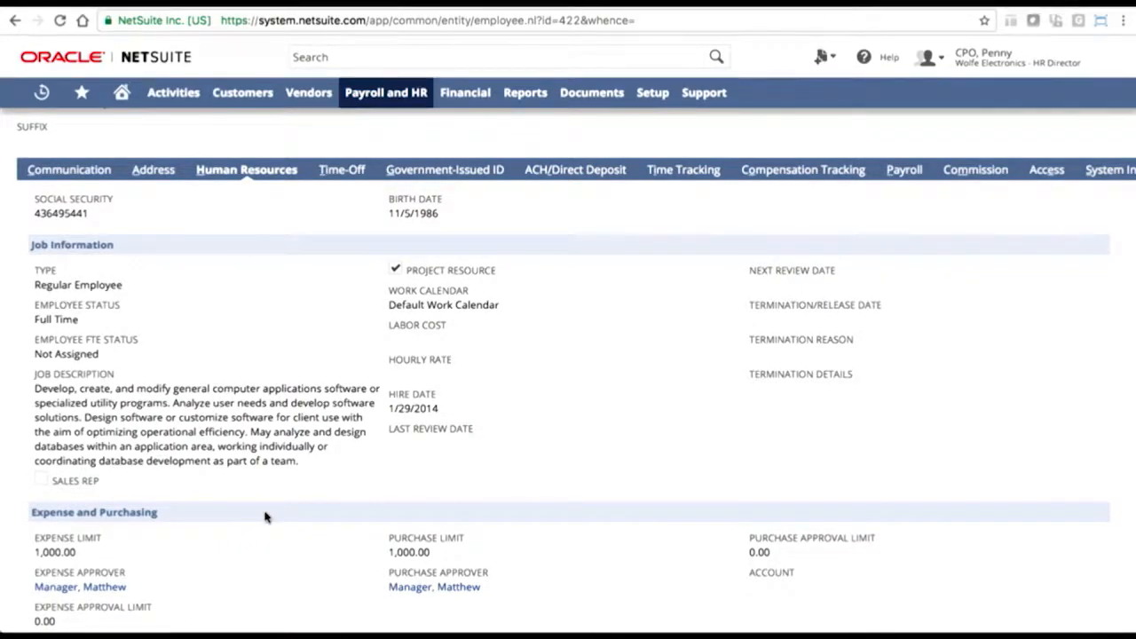
pyautogui.scroll(-3, 265, 517)
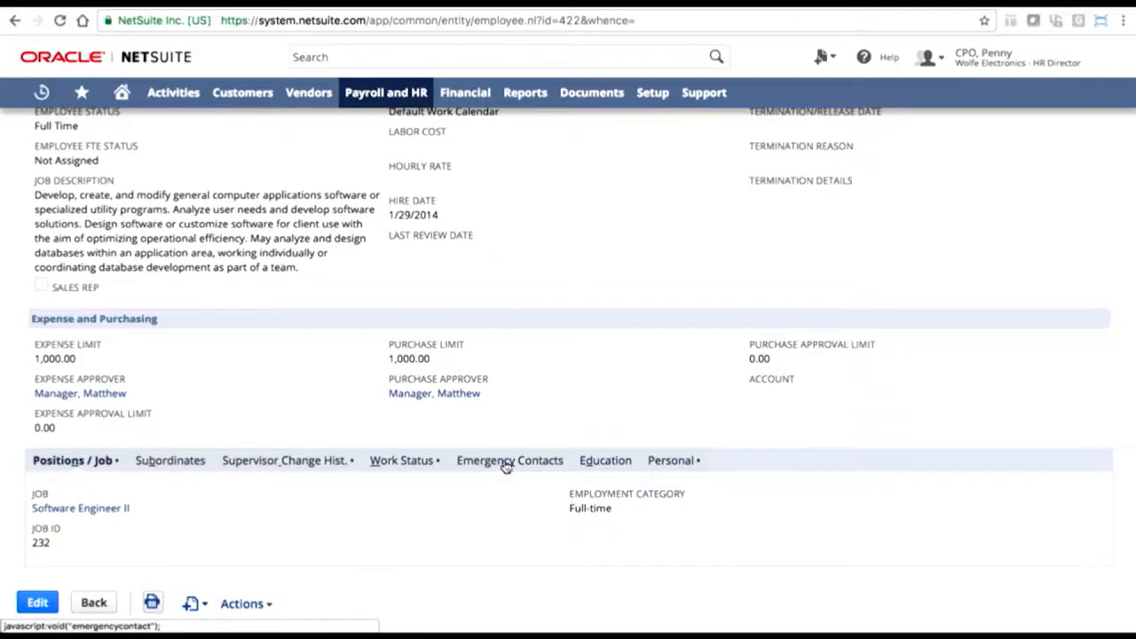
pyautogui.scroll(4, 627, 464)
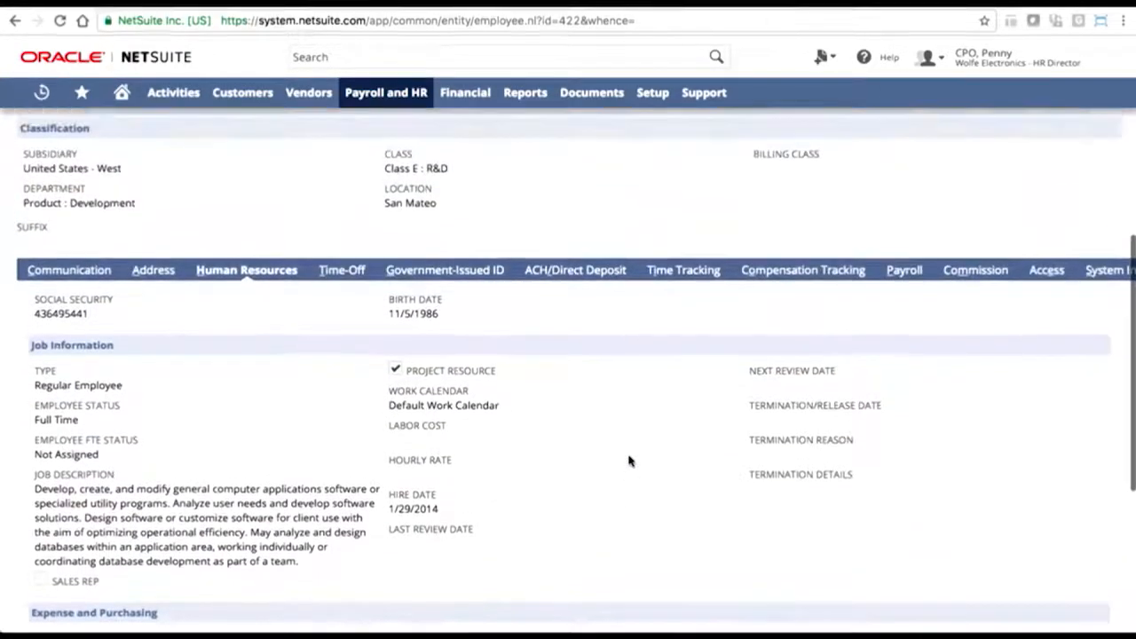
# - Examine the employee's time-off, government-issued ID, time tracking, payroll and compensation tracking details
pyautogui.click(342, 283)
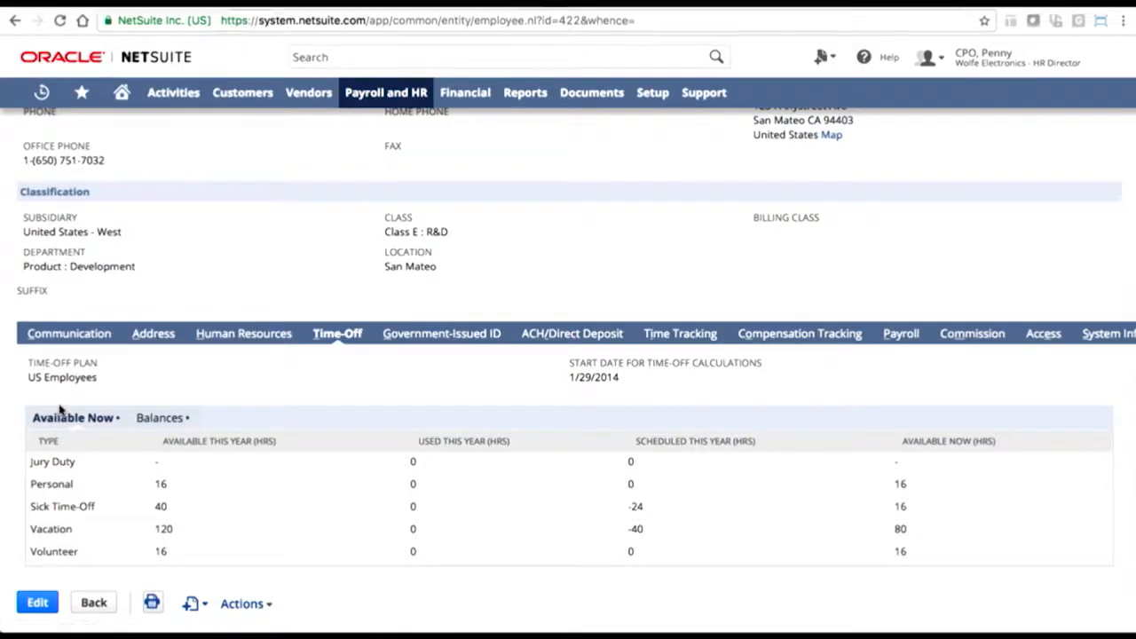
pyautogui.click(419, 337)
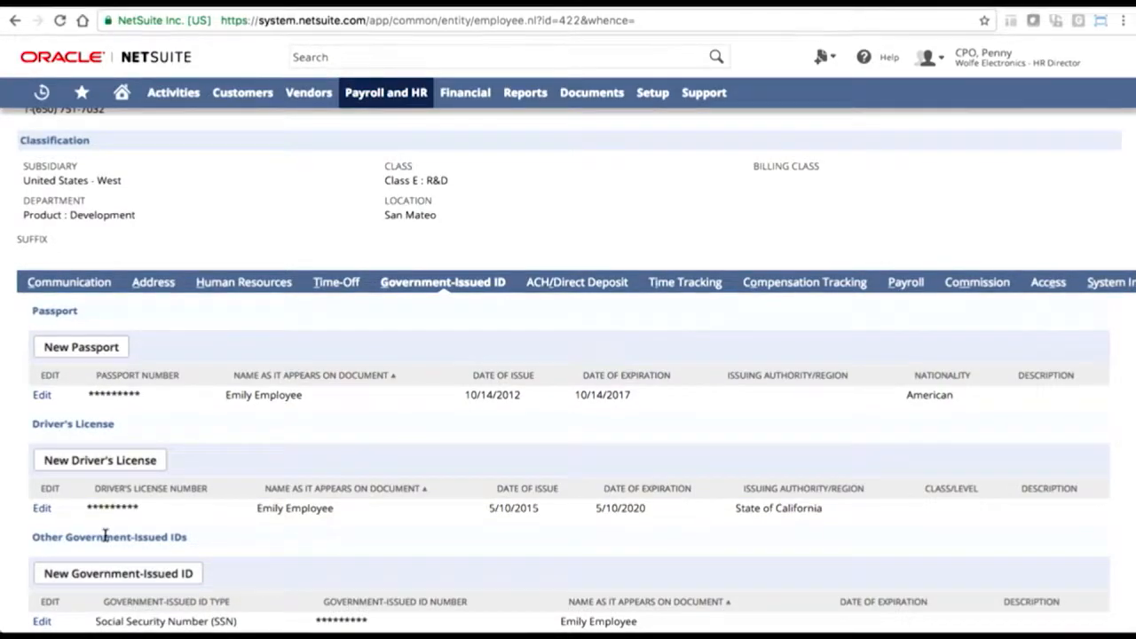
pyautogui.click(668, 282)
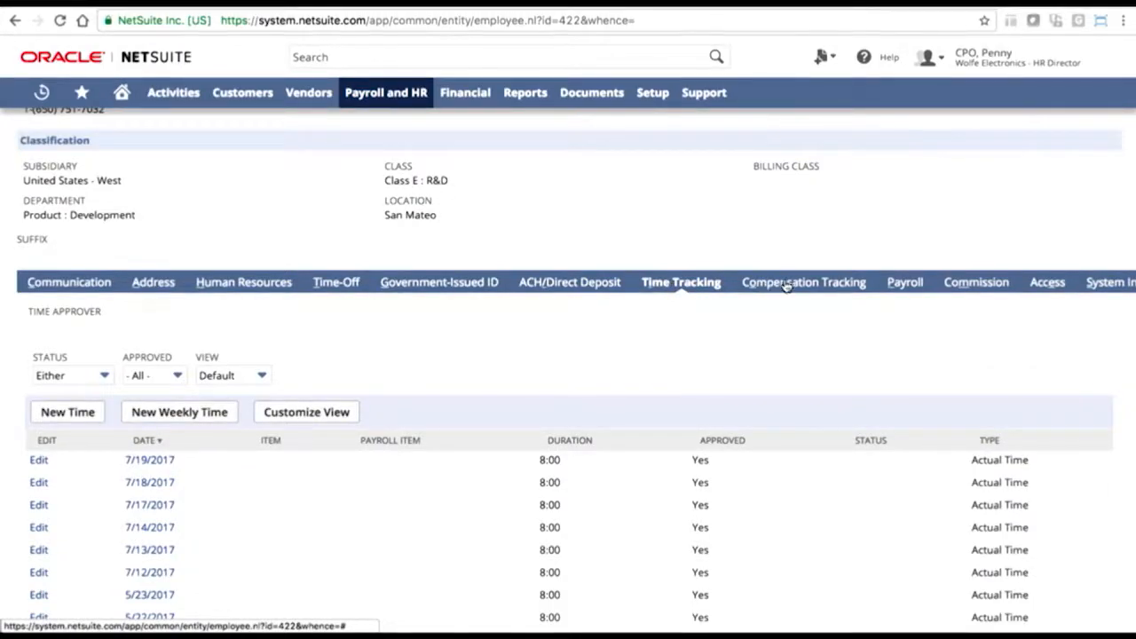
pyautogui.click(905, 282)
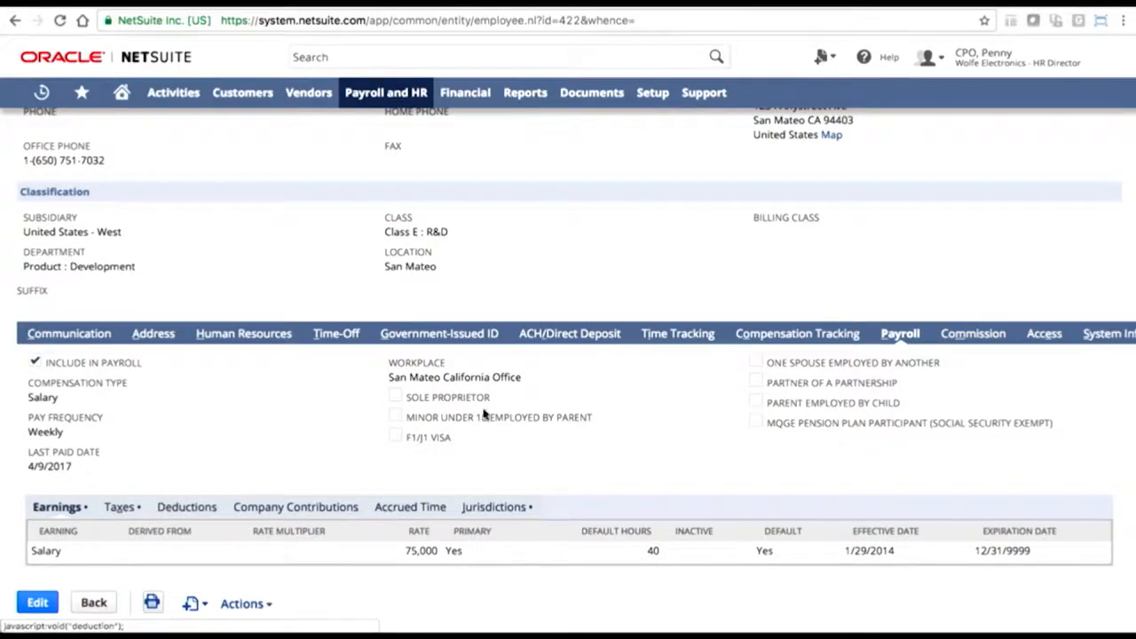
pyautogui.click(757, 338)
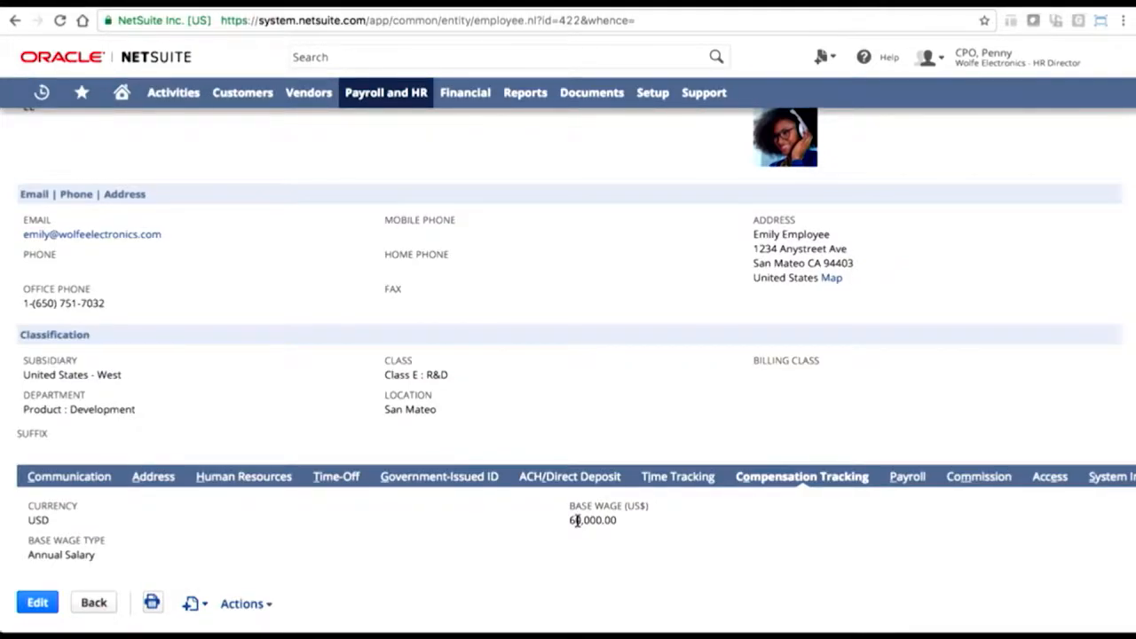
# - View the employee record as of the effective date 6/1/2017
pyautogui.scroll(5, 577, 521)
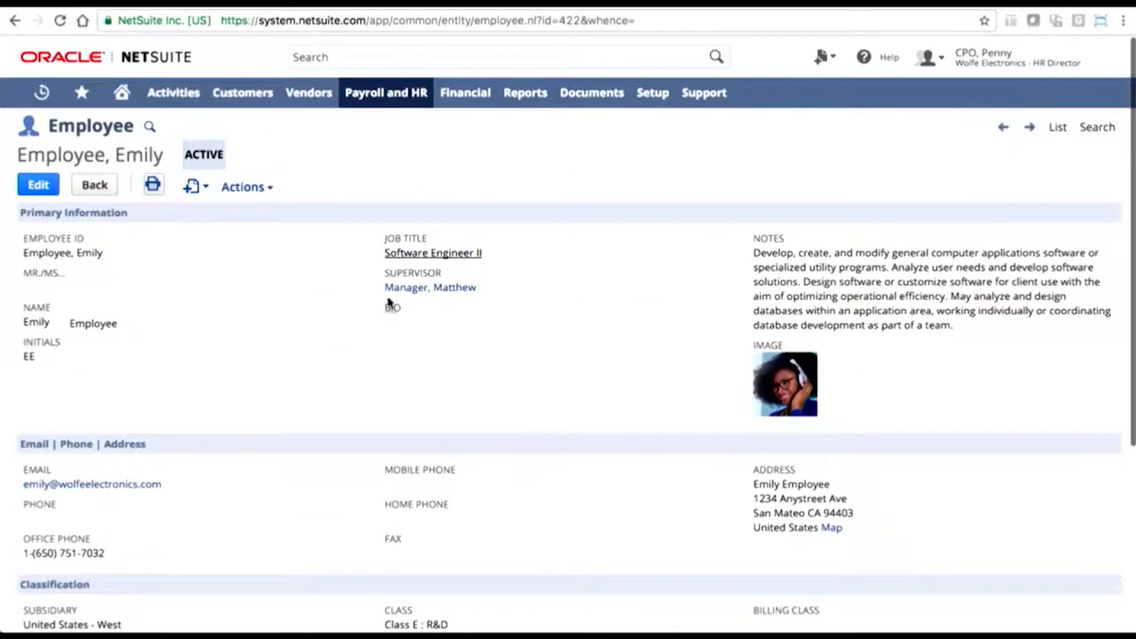
pyautogui.click(276, 186)
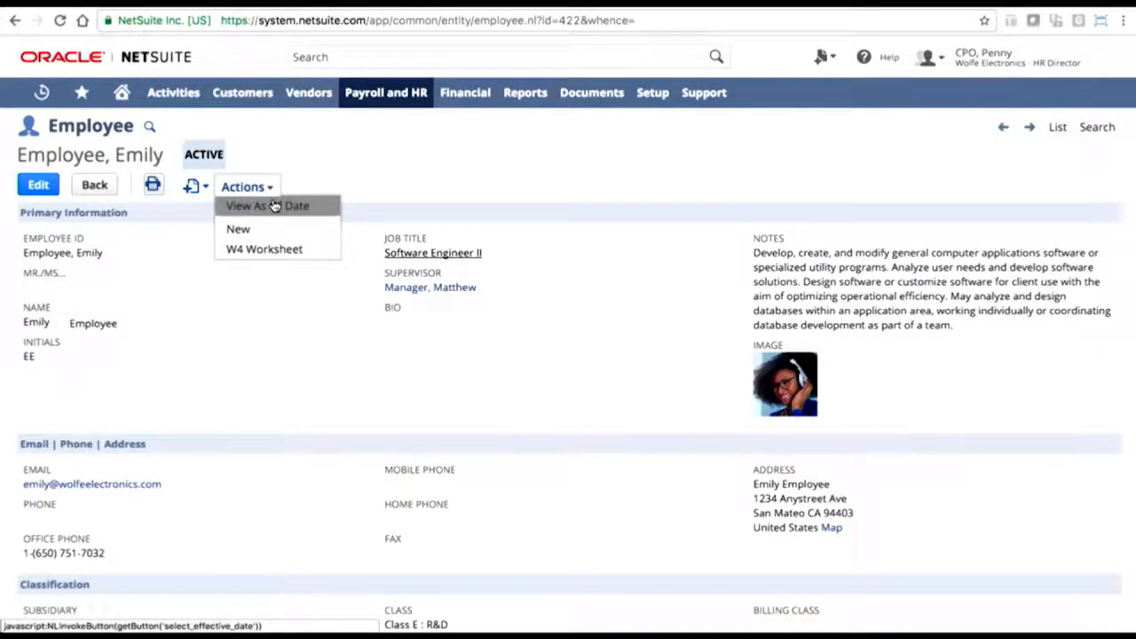
pyautogui.click(274, 206)
pyautogui.click(674, 259)
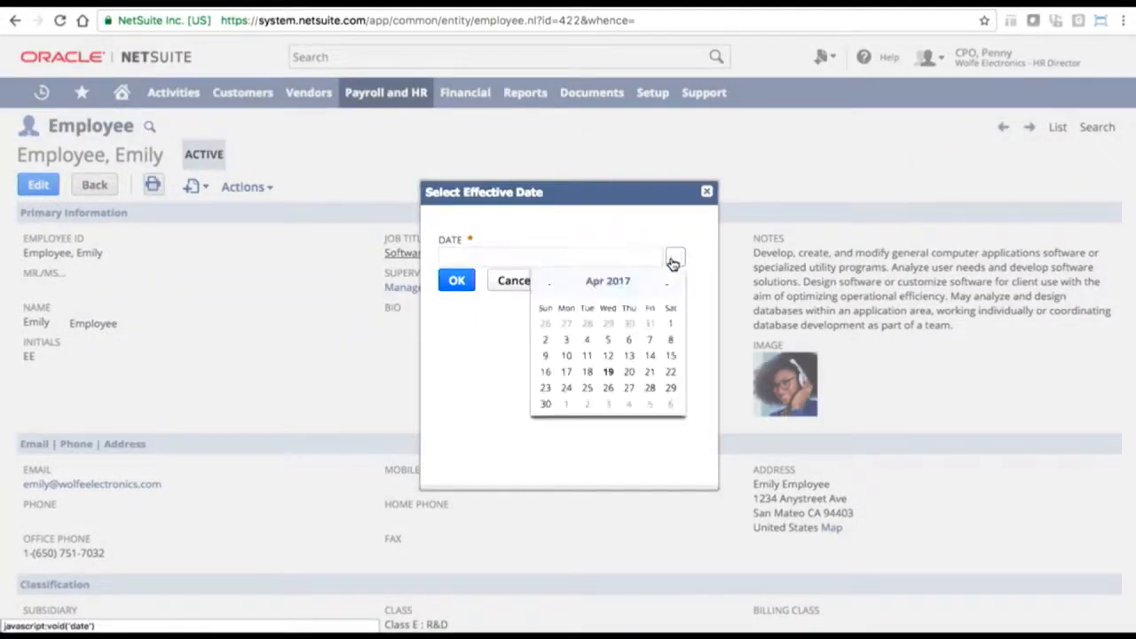
pyautogui.click(671, 281)
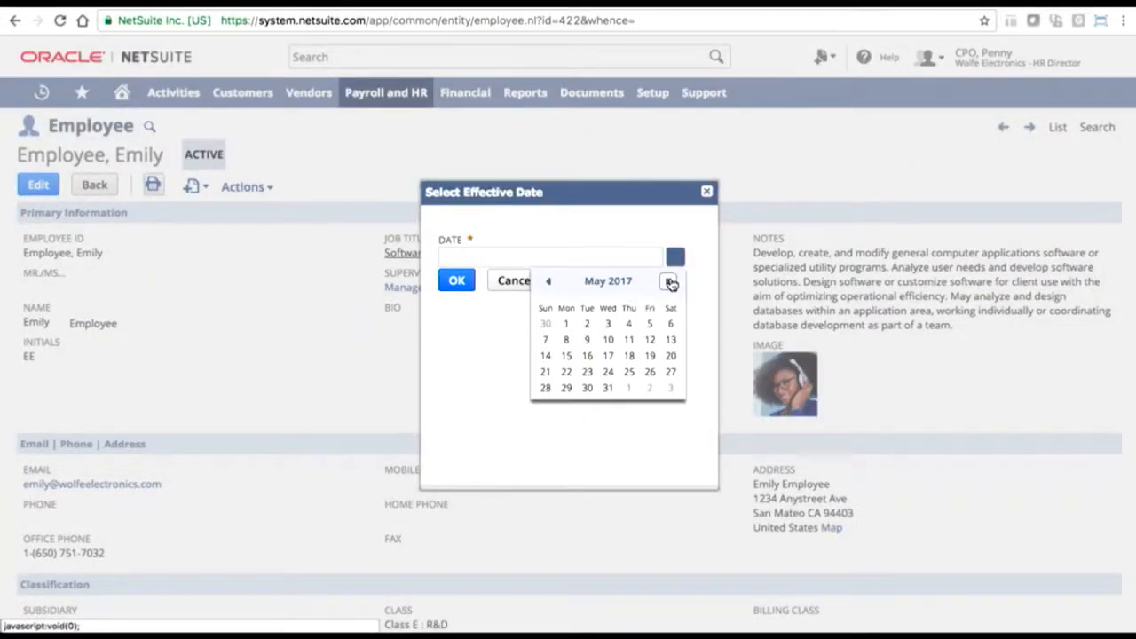
pyautogui.click(671, 282)
pyautogui.click(629, 324)
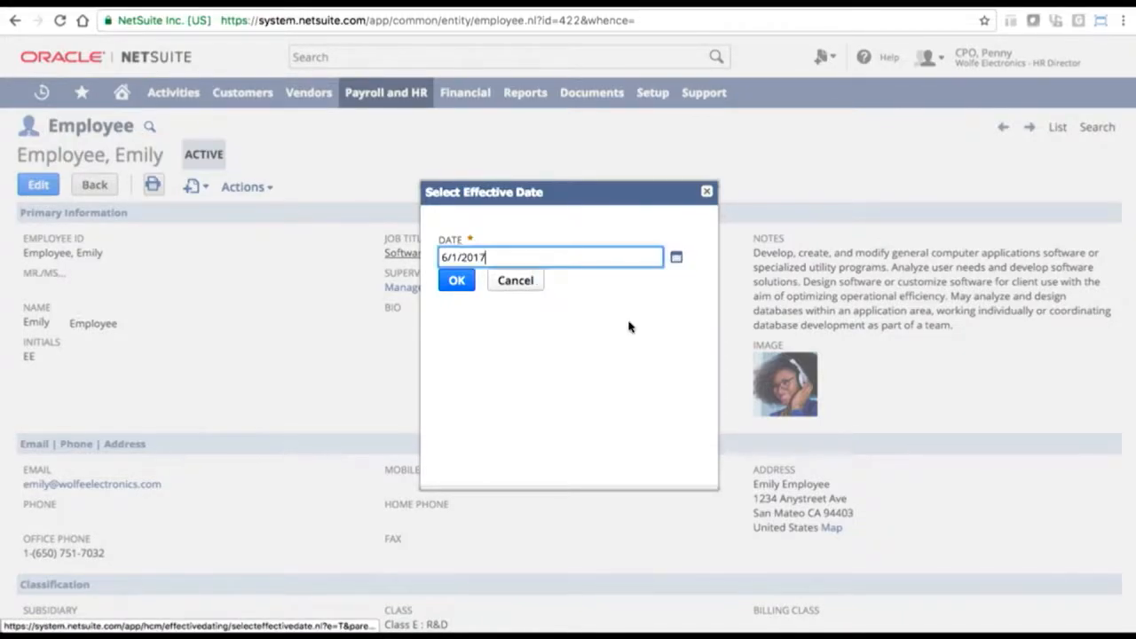
pyautogui.click(457, 279)
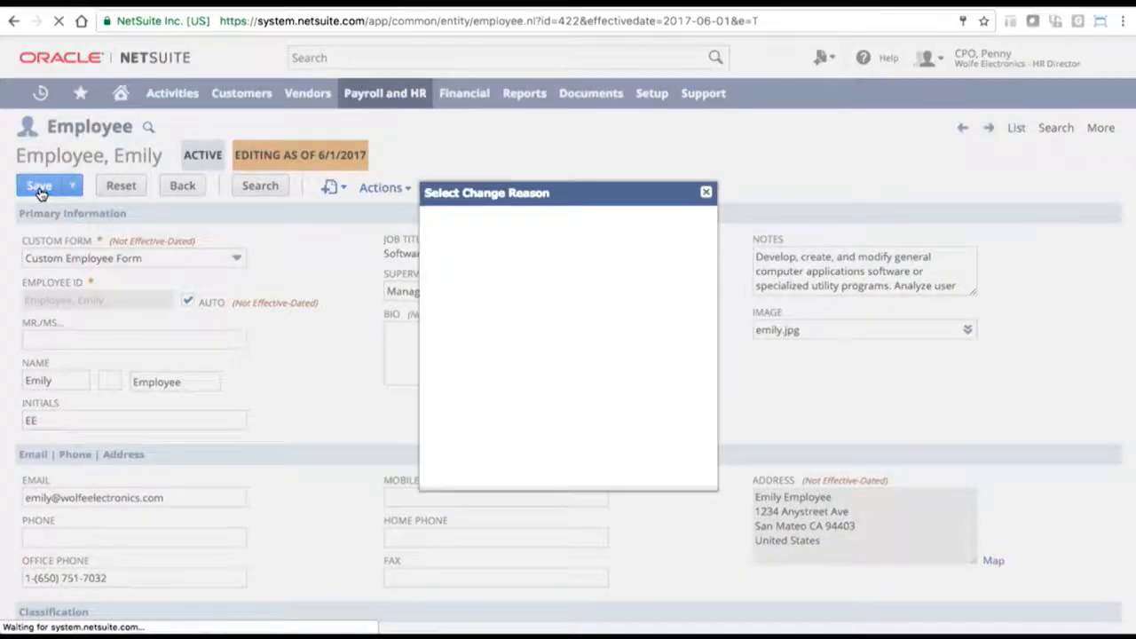
# - Set the change reason to Pay Change - Promotion with the details "Promotion to Scrum Master" and confirm it
pyautogui.click(612, 295)
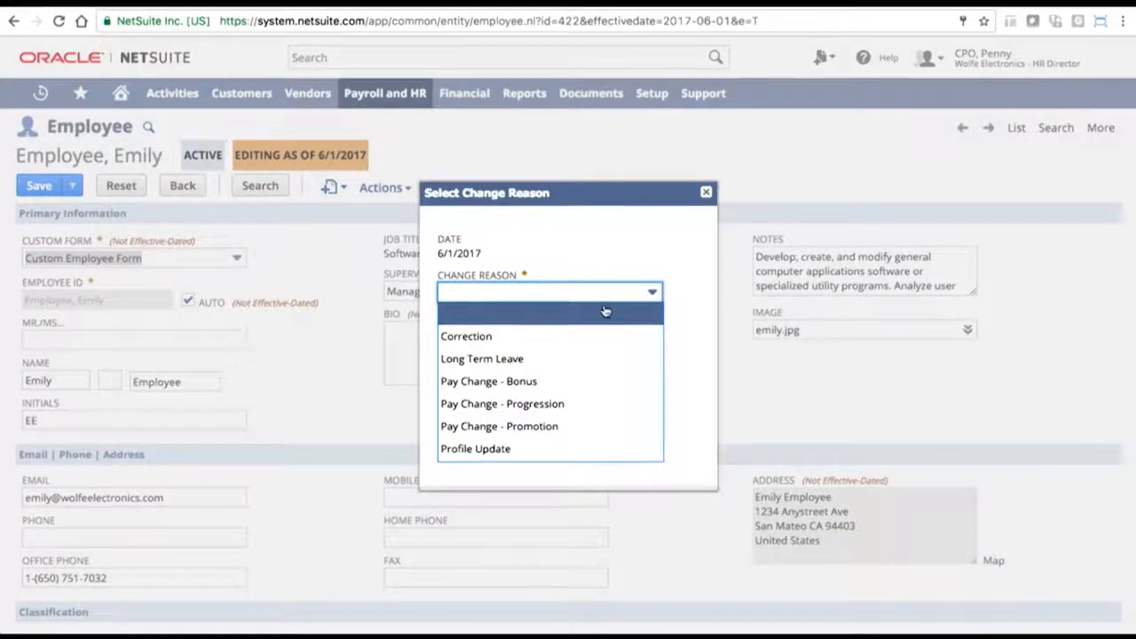
pyautogui.click(570, 428)
pyautogui.click(561, 374)
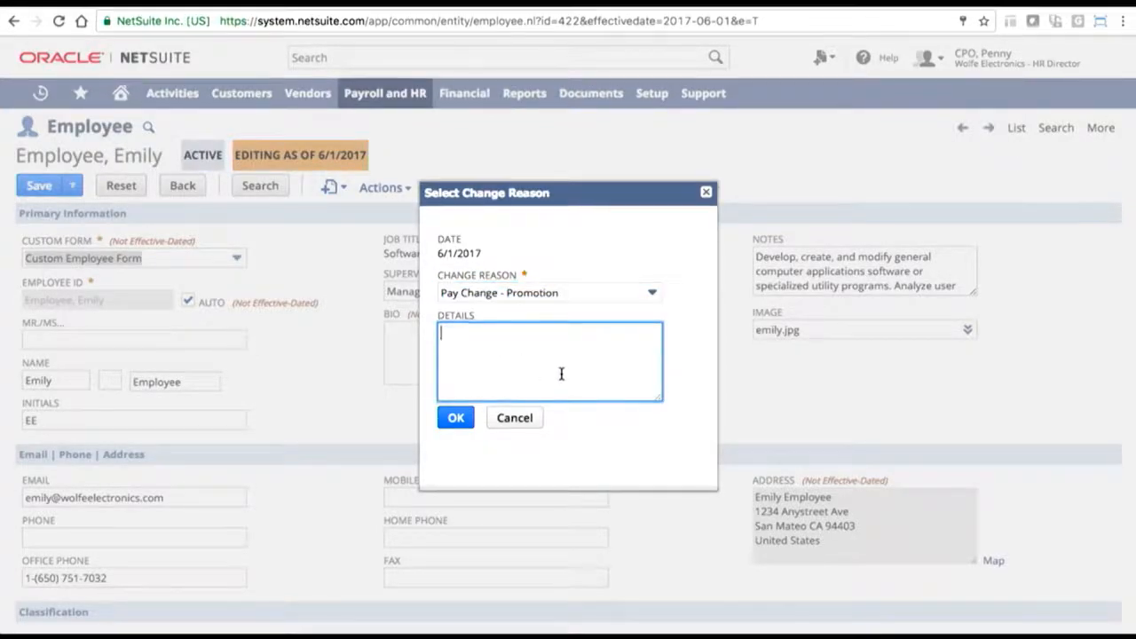
pyautogui.write('Promotion th')
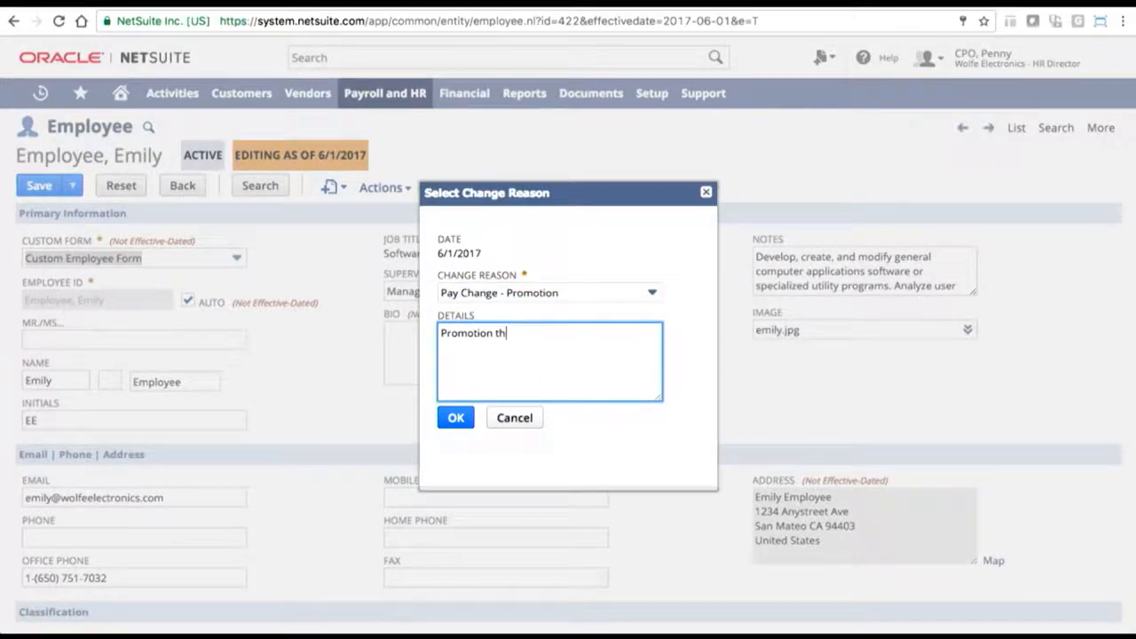
pyautogui.press('BackSpace')
pyautogui.write('o Scru')
pyautogui.write('m Master')
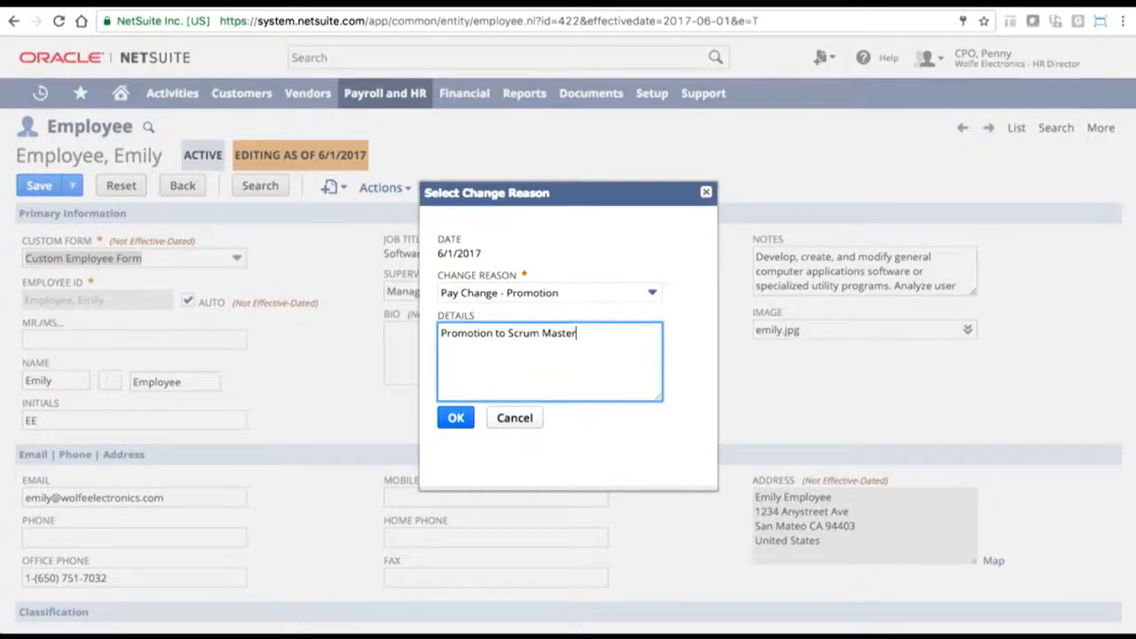
pyautogui.click(460, 417)
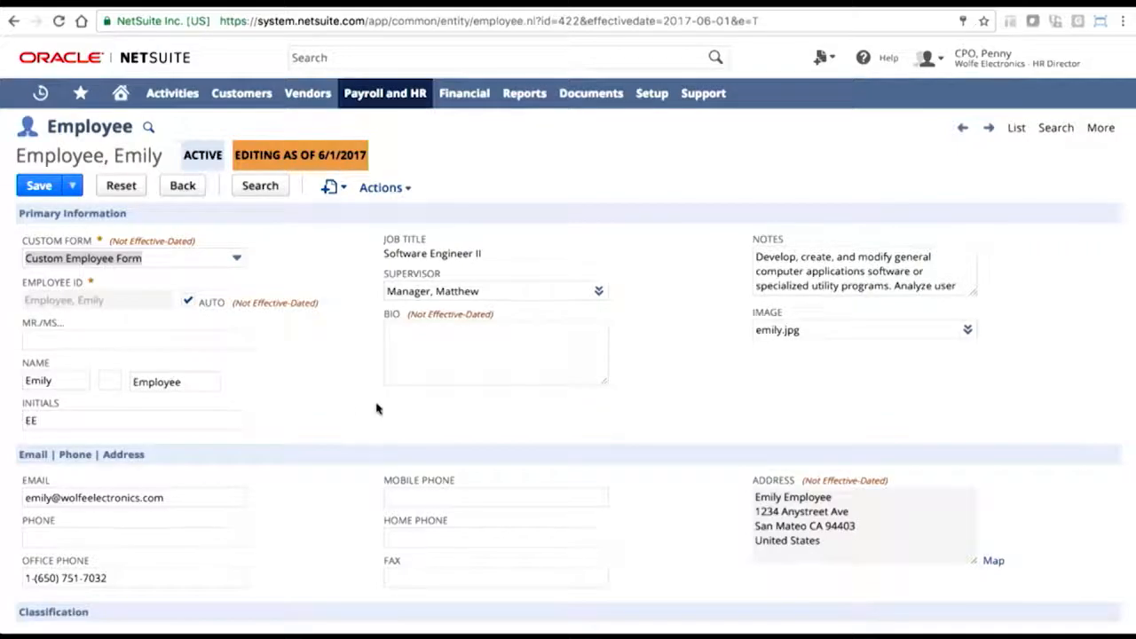
pyautogui.scroll(-10, 320, 405)
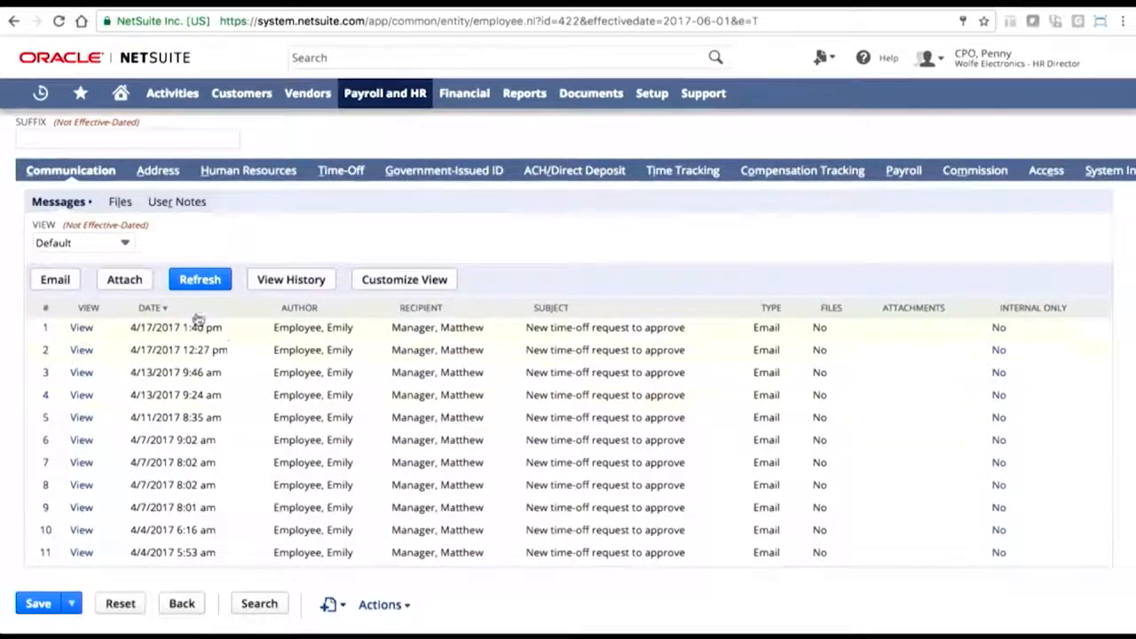
# - Assign the Scrum Master job to the employee in the Human Resources work assignment
pyautogui.click(230, 174)
pyautogui.scroll(-5, 231, 181)
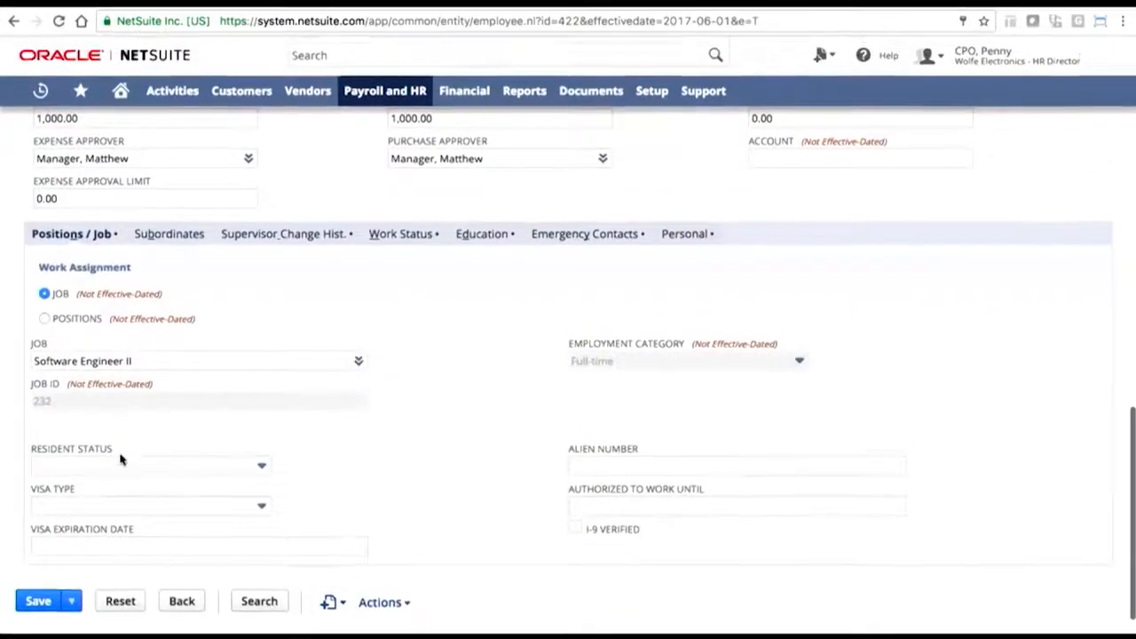
pyautogui.moveTo(145, 365); pyautogui.dragTo(33, 364)
pyautogui.write('S')
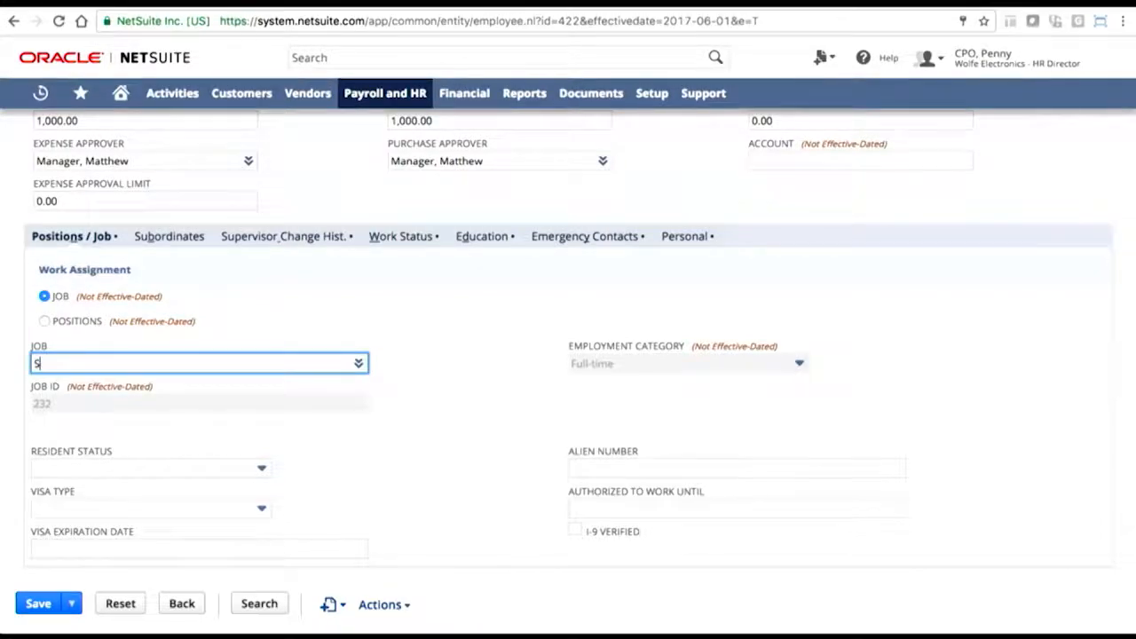
pyautogui.write('crum Mas')
# - Set the employee's base wage to 65000 US$ in the compensation tracking details and save the record
pyautogui.scroll(6, 533, 359)
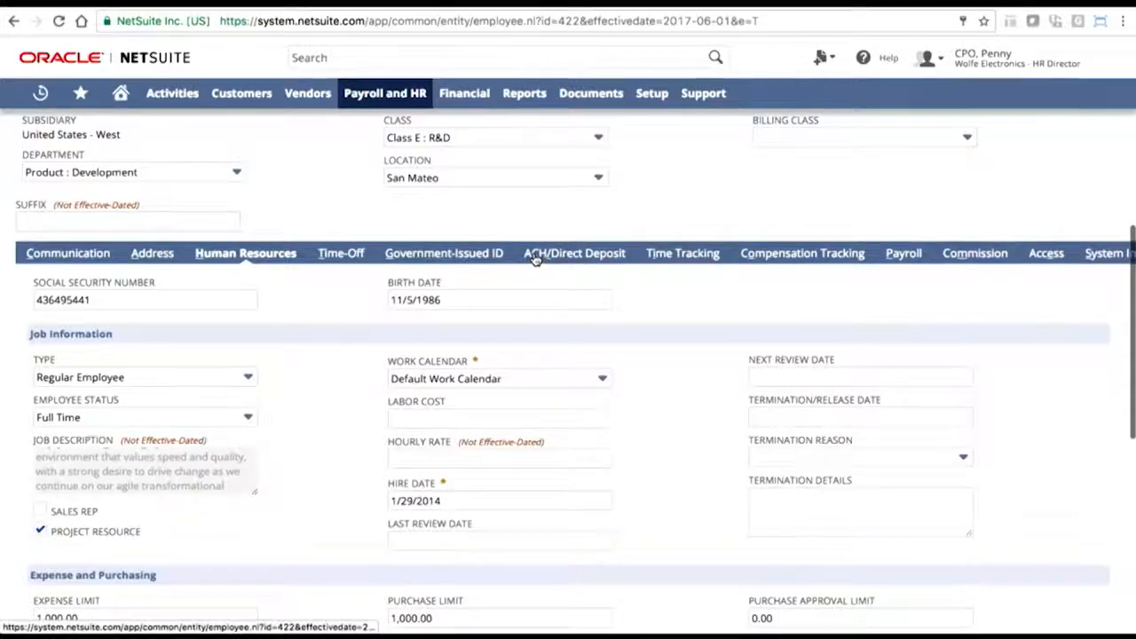
pyautogui.hscroll(5, 535, 257)
pyautogui.click(391, 258)
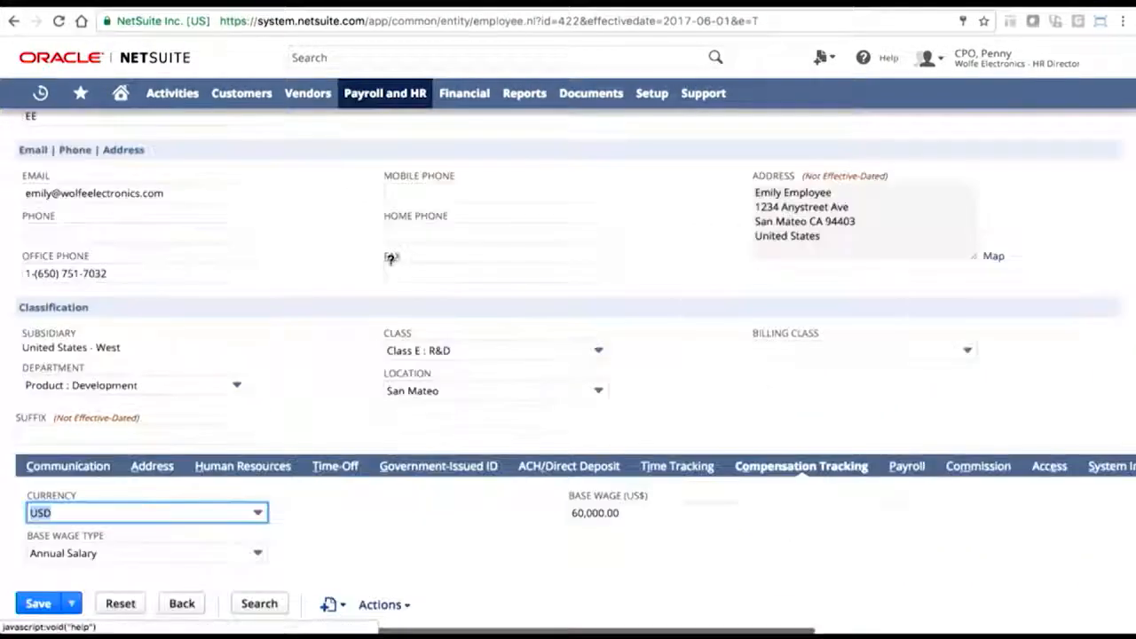
pyautogui.moveTo(629, 512); pyautogui.dragTo(551, 512)
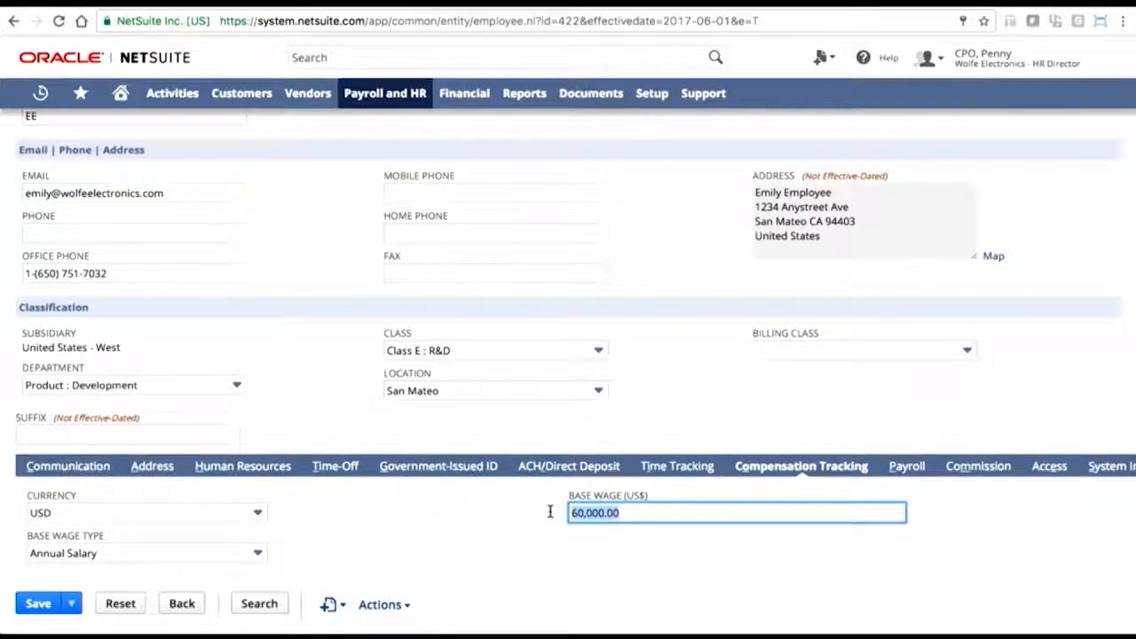
pyautogui.write('65000')
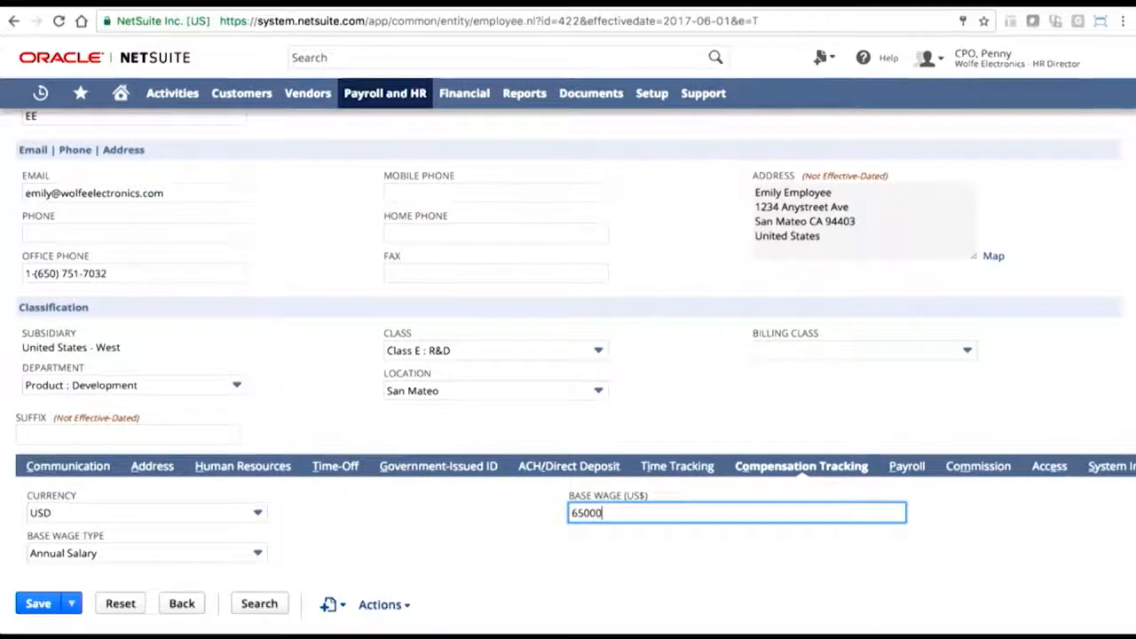
pyautogui.click(439, 518)
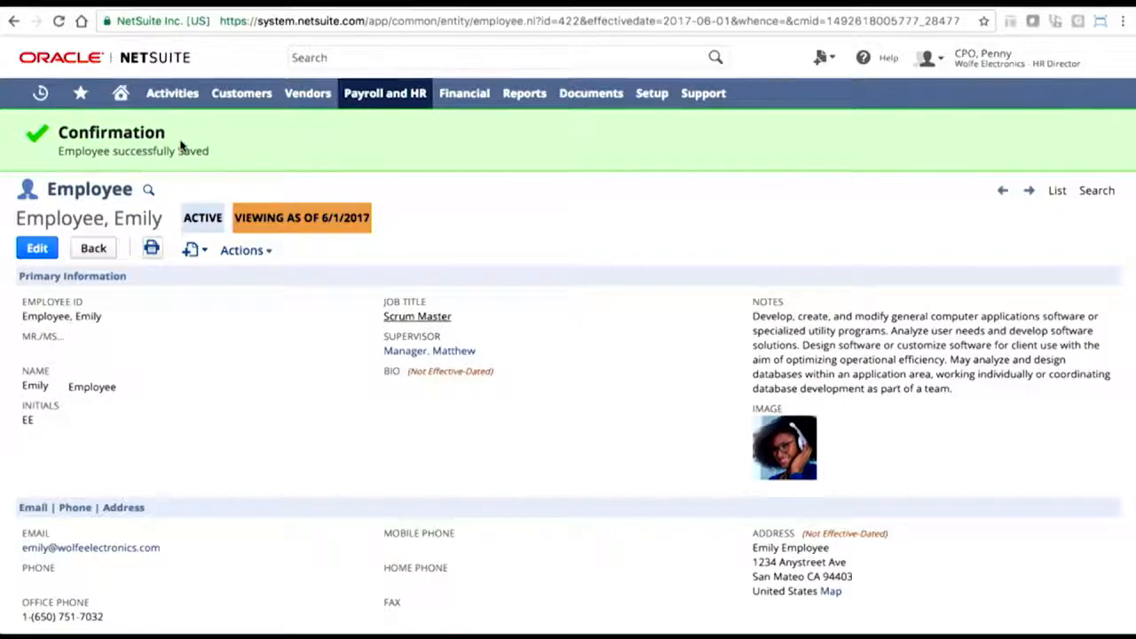
# - Filter the employee's effective date log by the Job Title field to review its changes, and return to the home dashboard
pyautogui.scroll(-10, 186, 154)
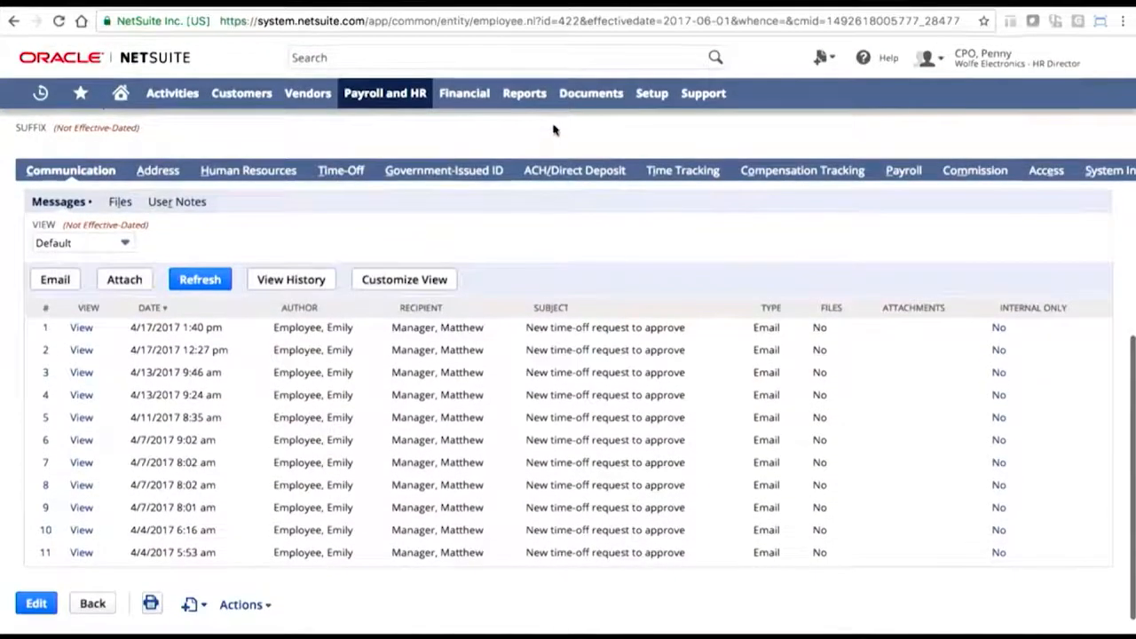
pyautogui.hscroll(5, 623, 206)
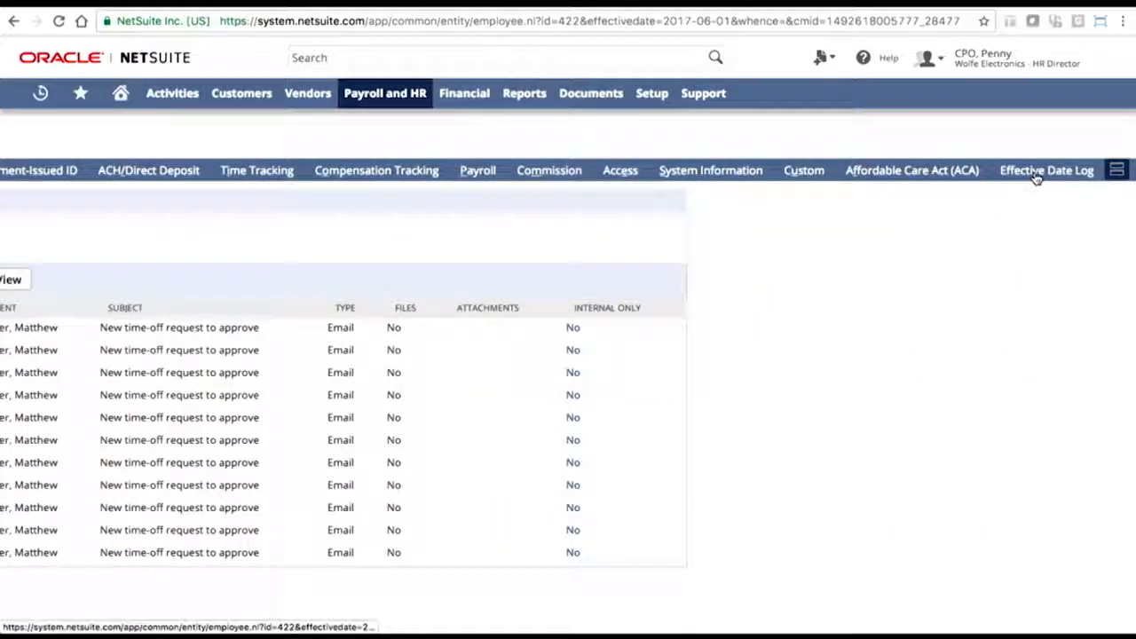
pyautogui.click(1021, 175)
pyautogui.hscroll(-3, 529, 291)
pyautogui.hscroll(-3, 529, 290)
pyautogui.click(151, 385)
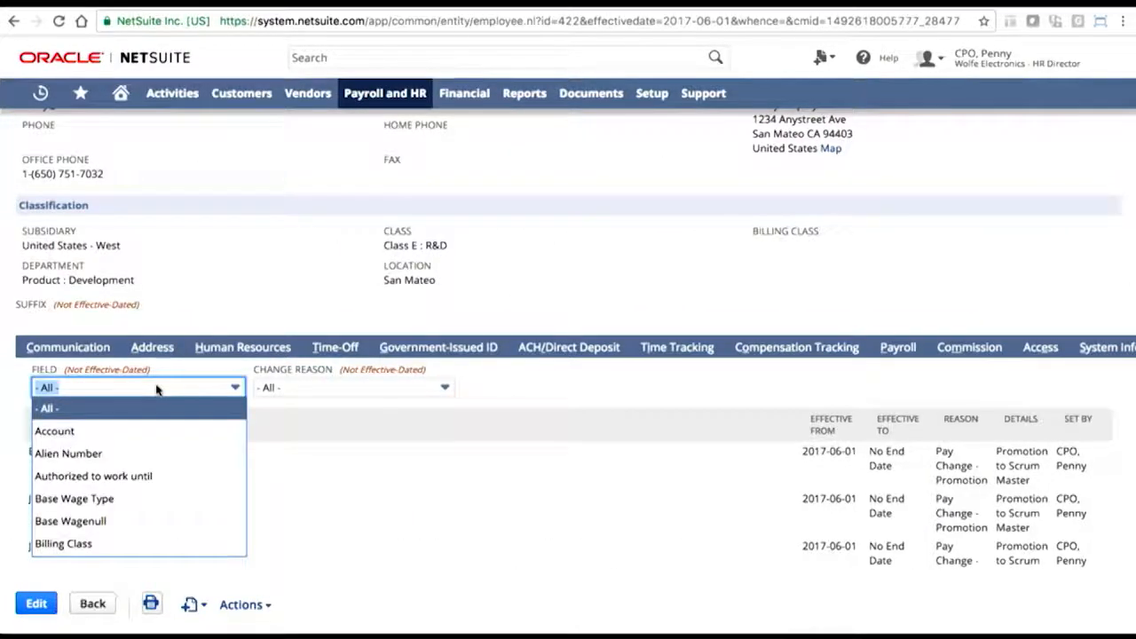
pyautogui.write('Job Title')
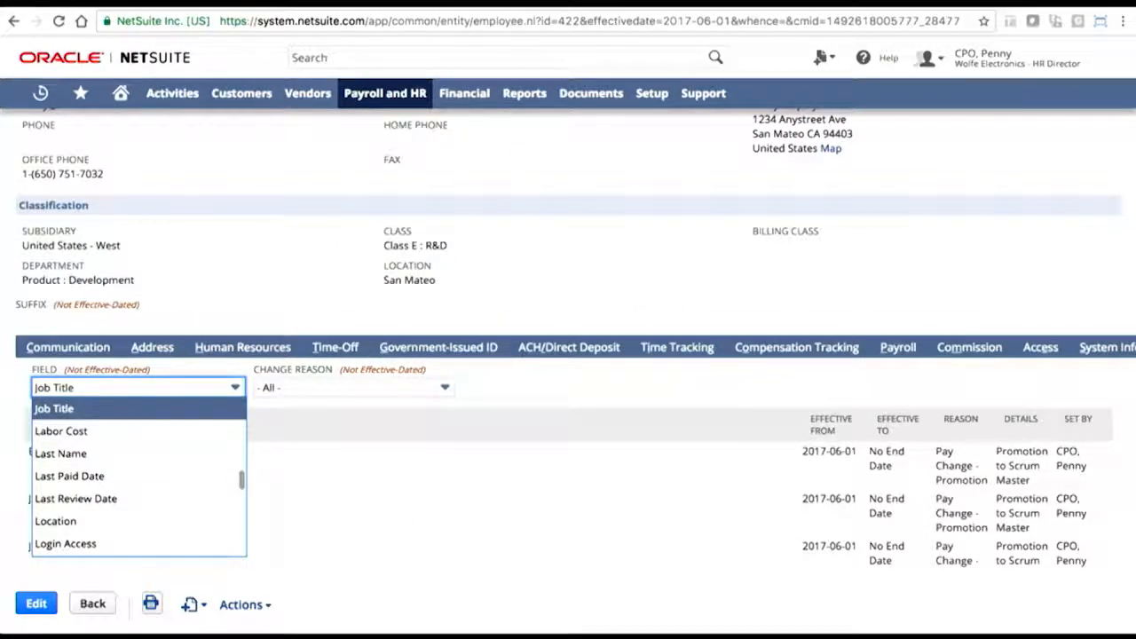
pyautogui.press('Return')
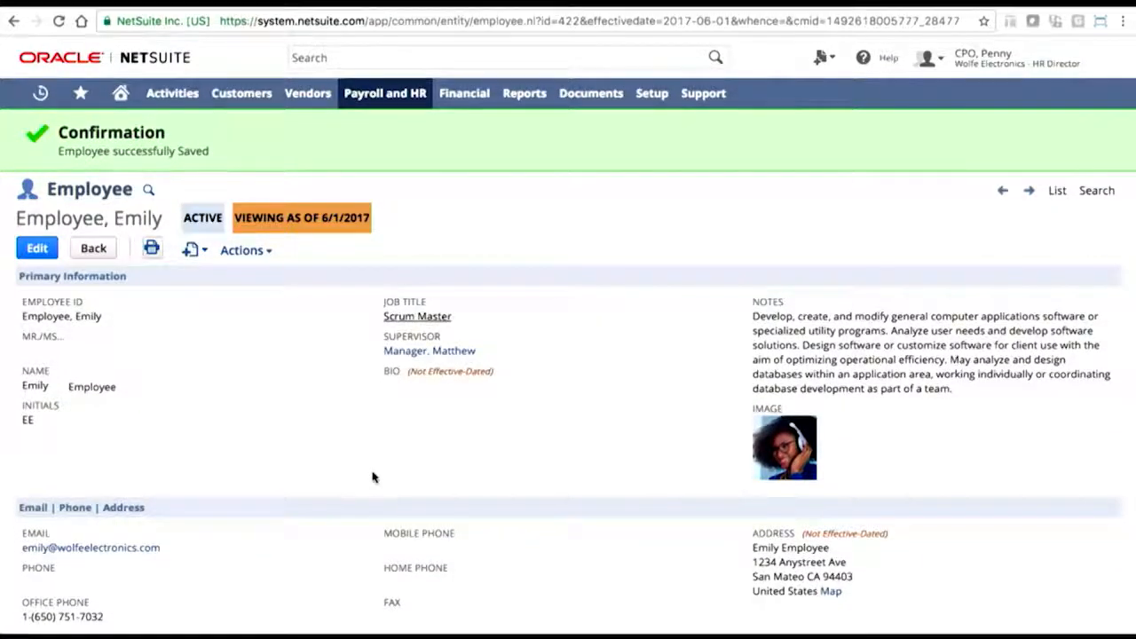
pyautogui.click(119, 101)
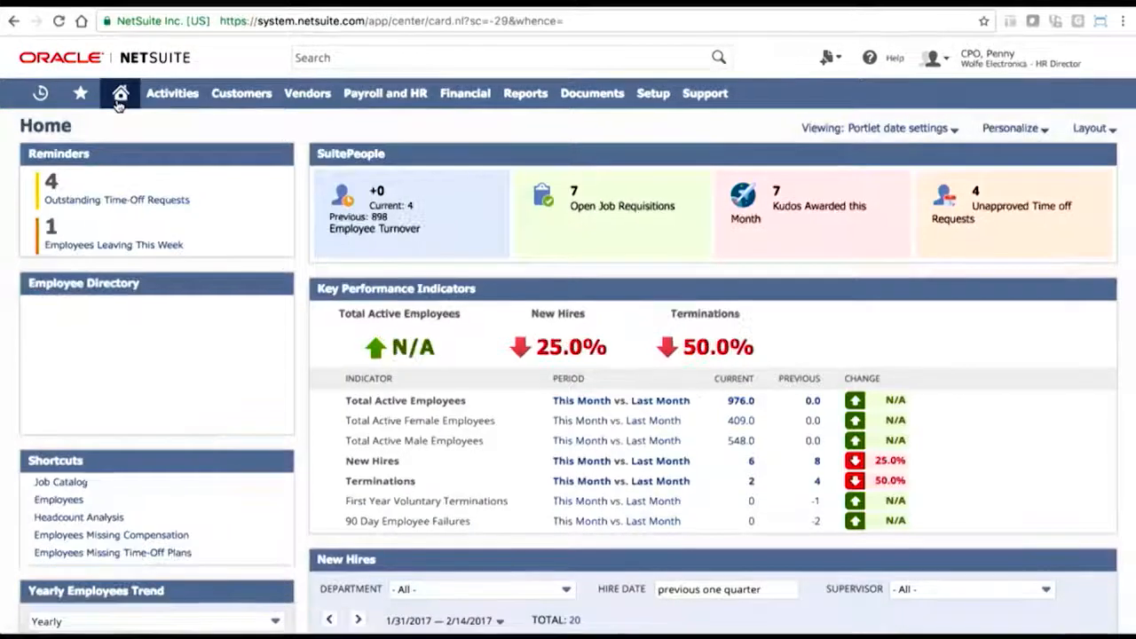